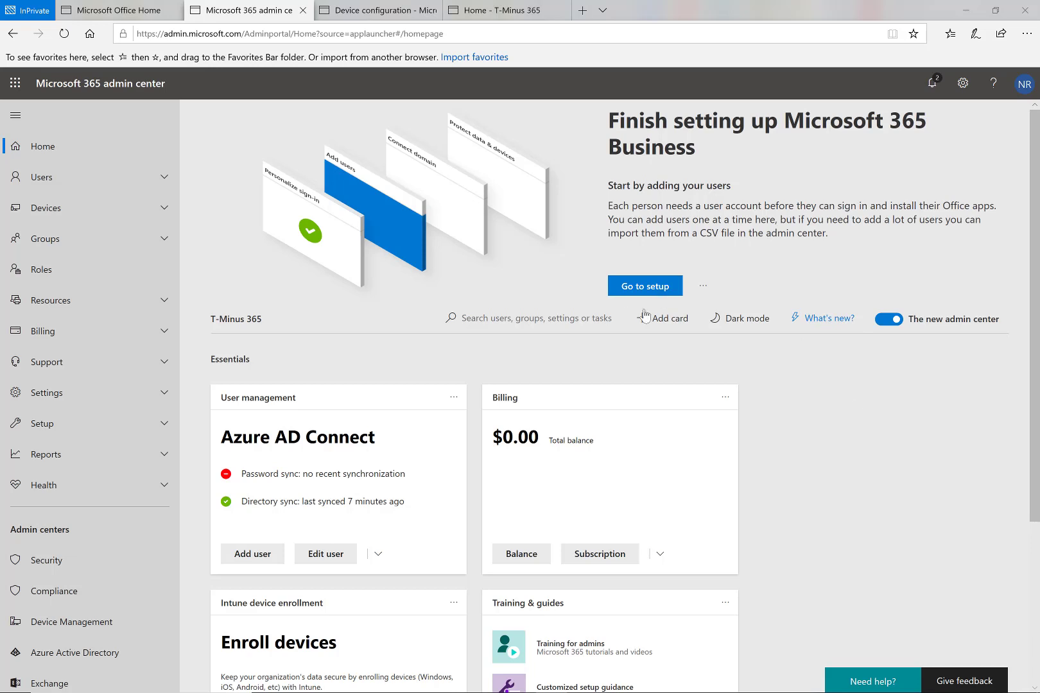
# - Open the list of device configuration profiles in Microsoft 365 Device Management
pyautogui.click(89, 623)
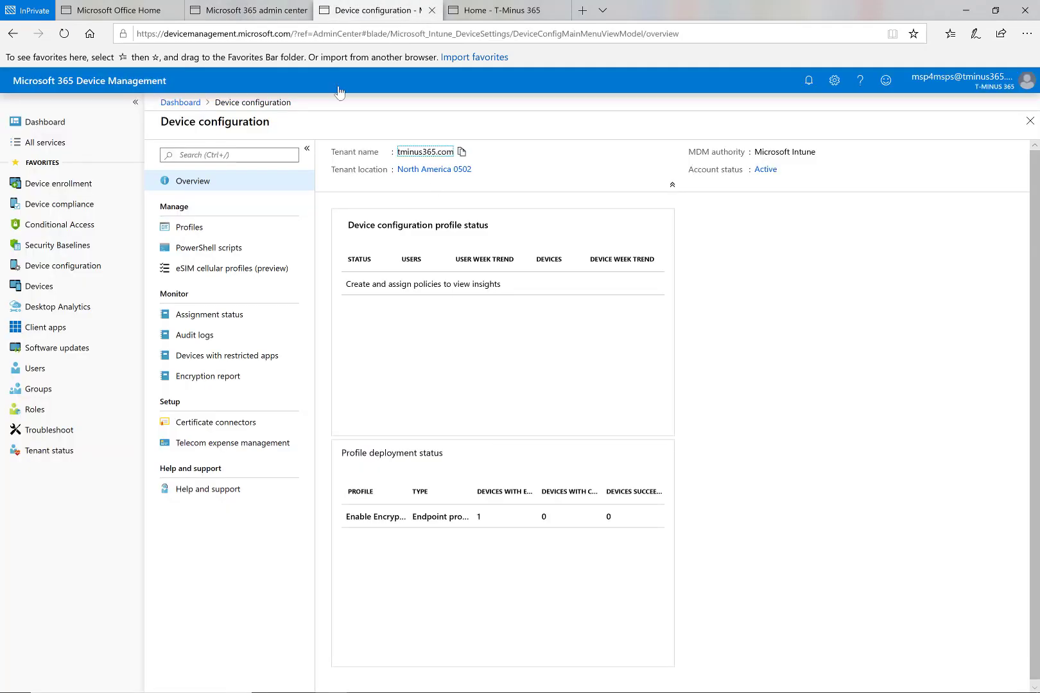
pyautogui.click(71, 123)
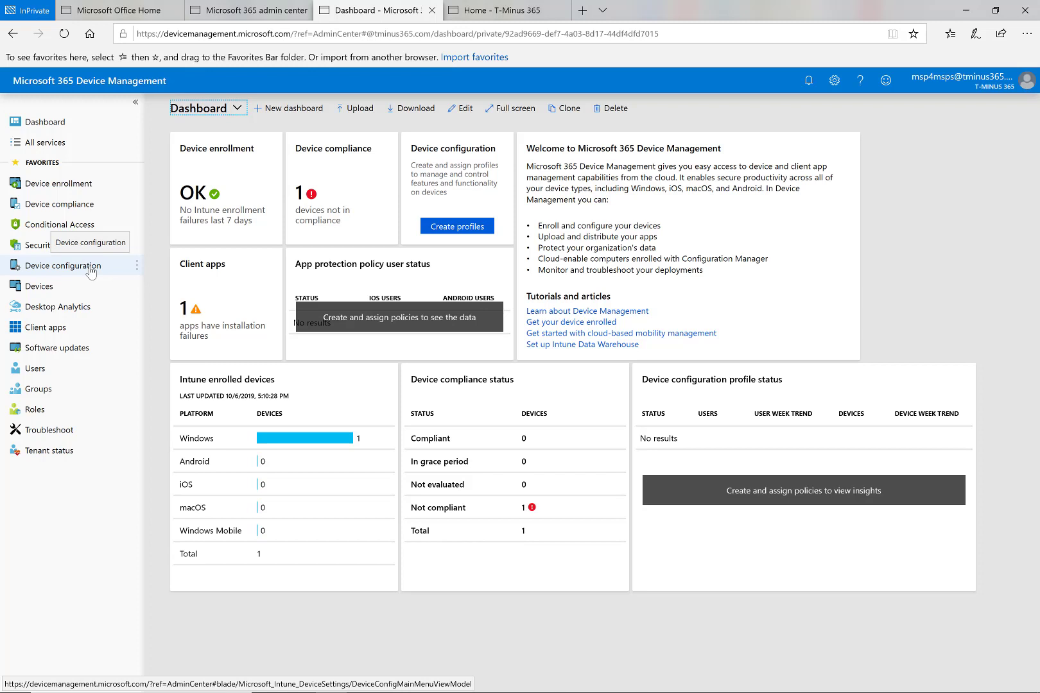
pyautogui.click(90, 269)
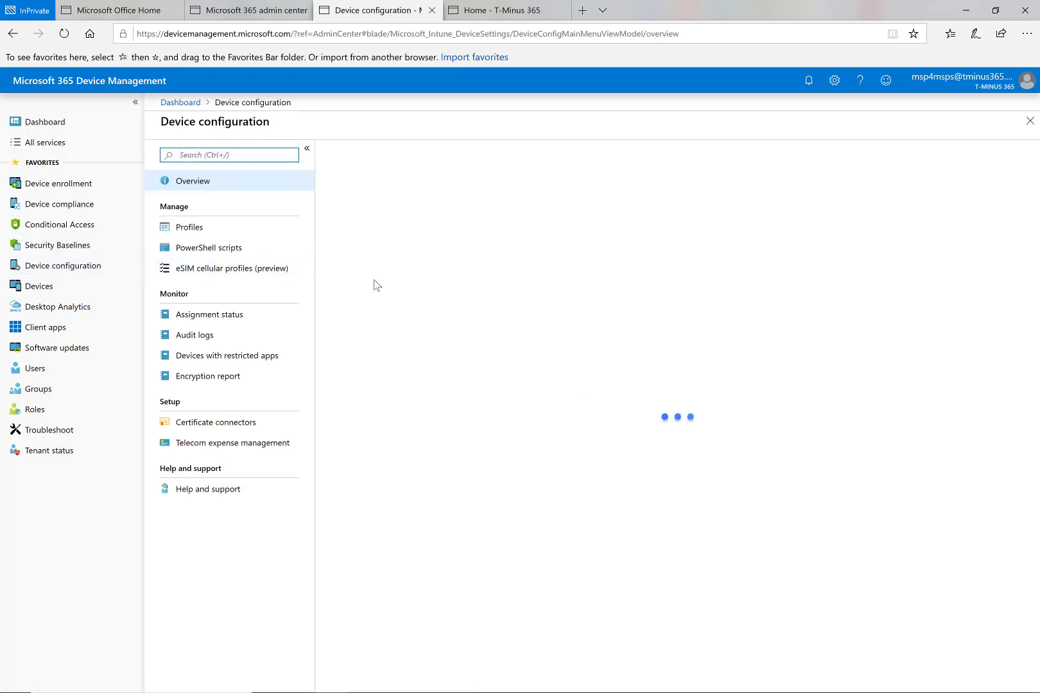
pyautogui.click(225, 231)
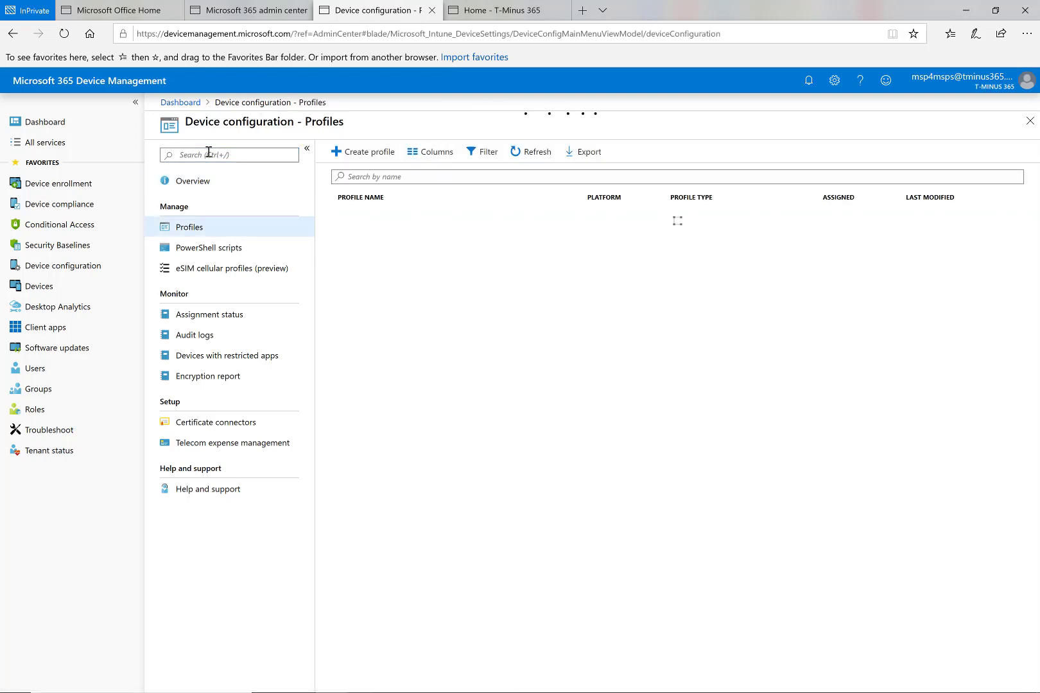
# - Create a device configuration profile named GPO for Windows 10 and later, using the Administrative Templates profile type
pyautogui.click(377, 154)
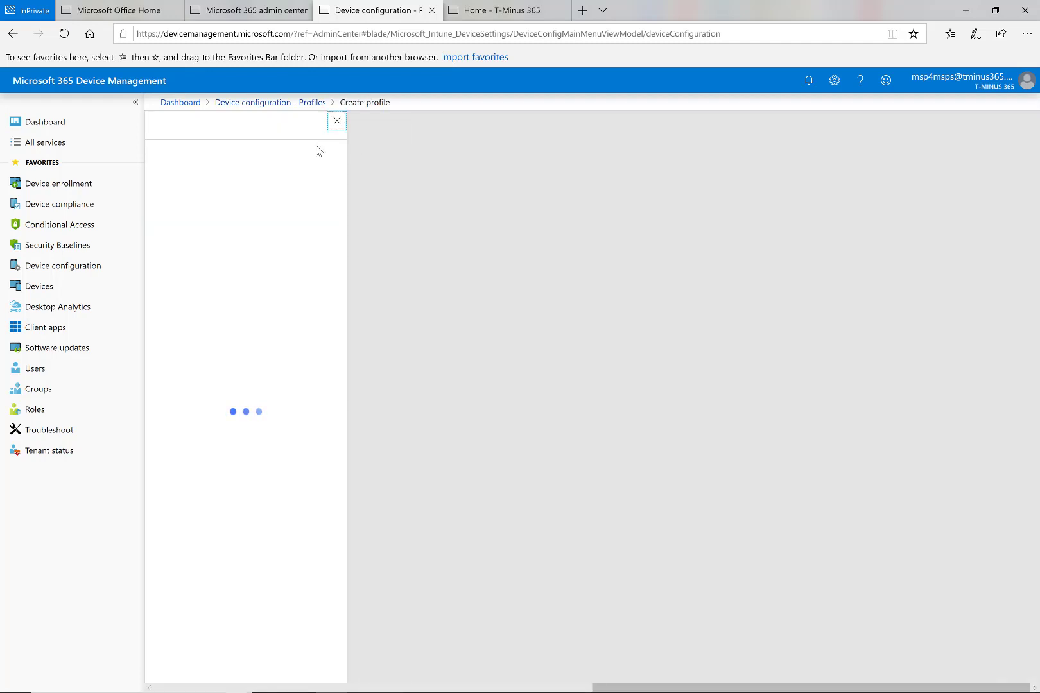
pyautogui.click(249, 252)
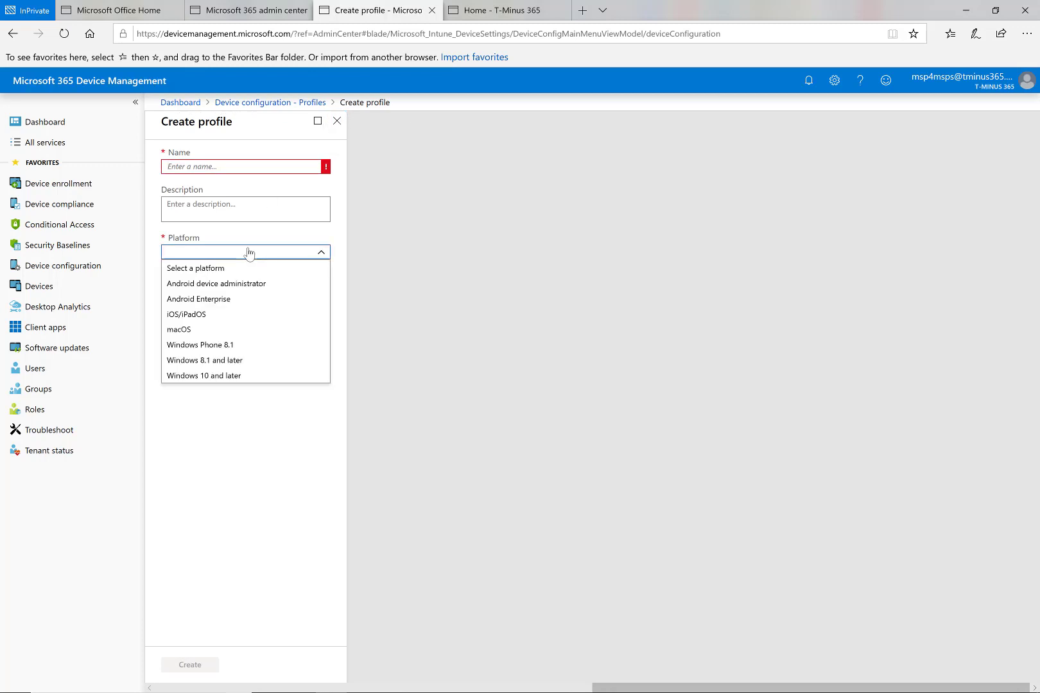
pyautogui.click(233, 376)
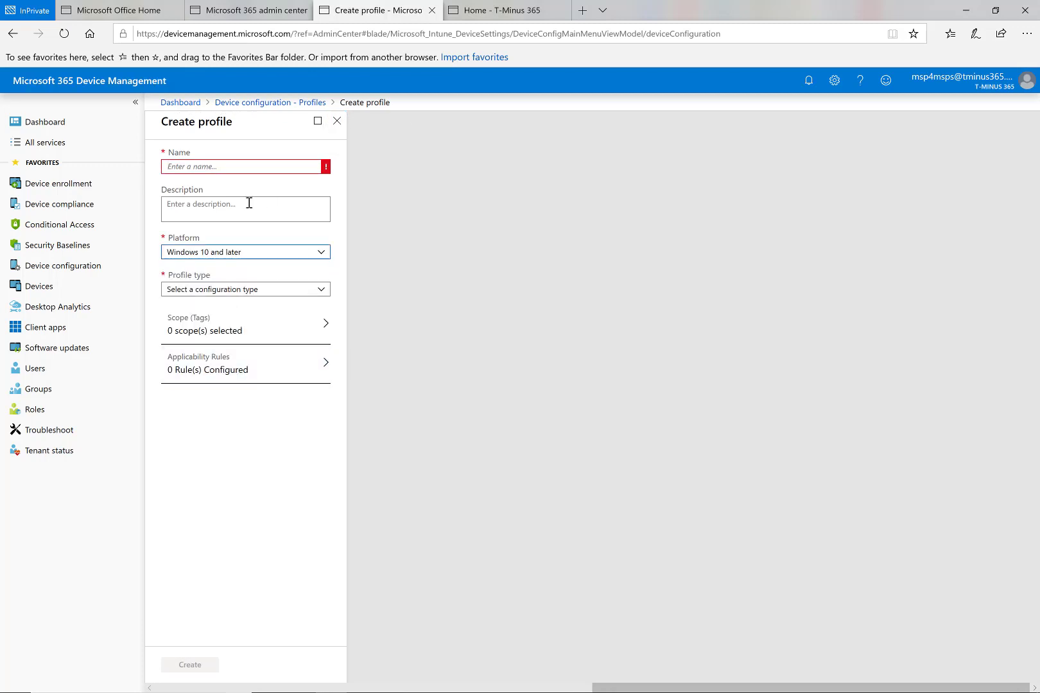
pyautogui.click(235, 167)
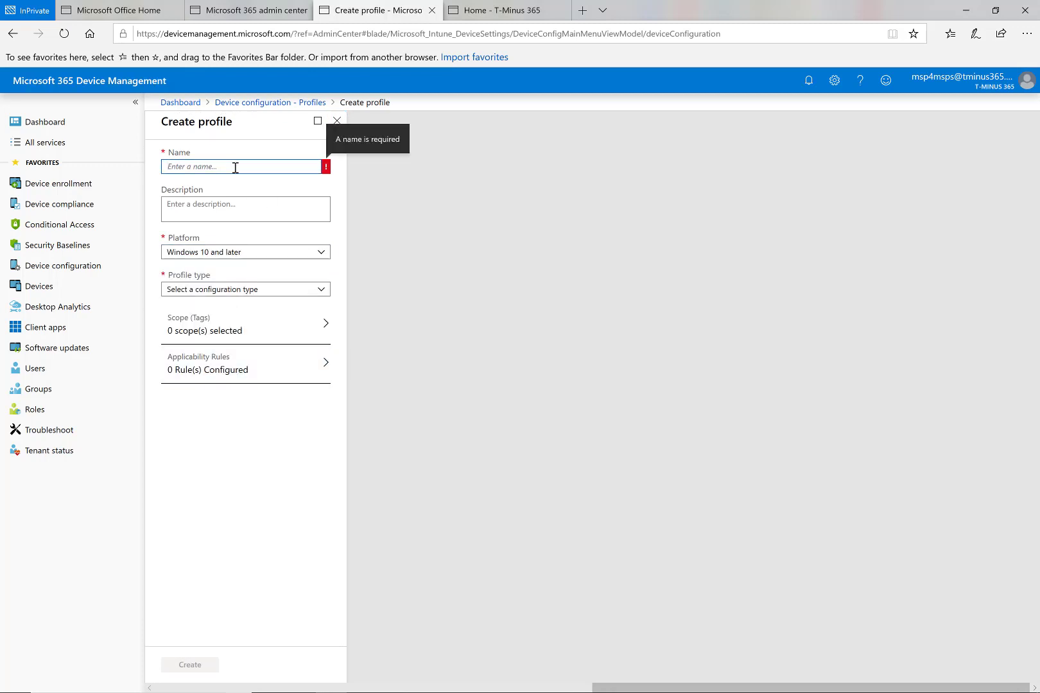
pyautogui.write('GPO')
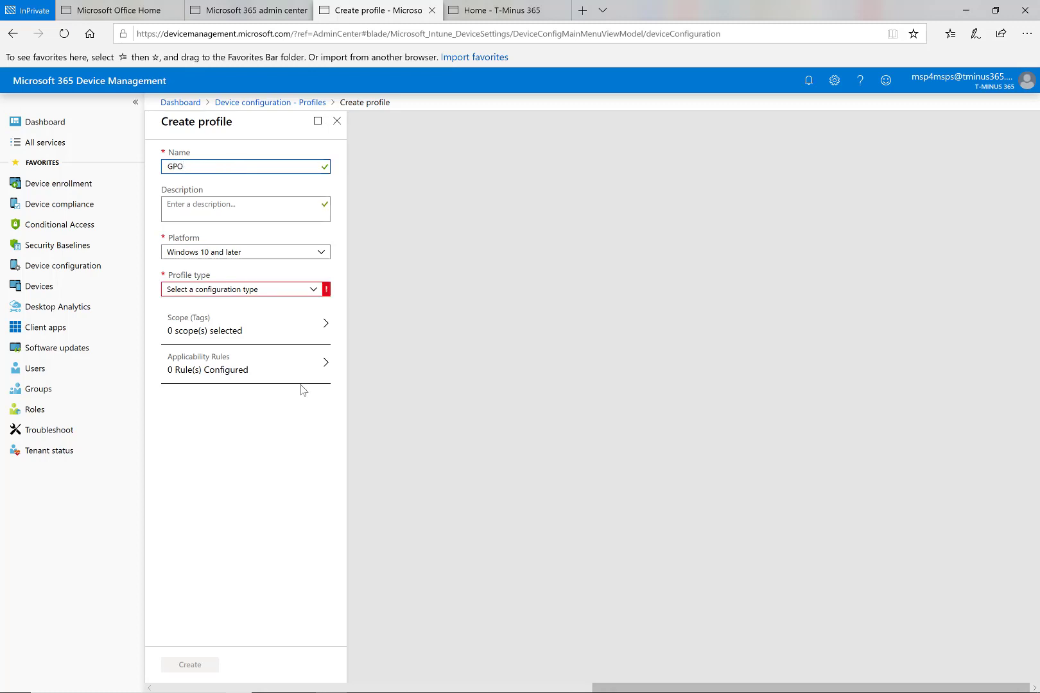
pyautogui.click(290, 291)
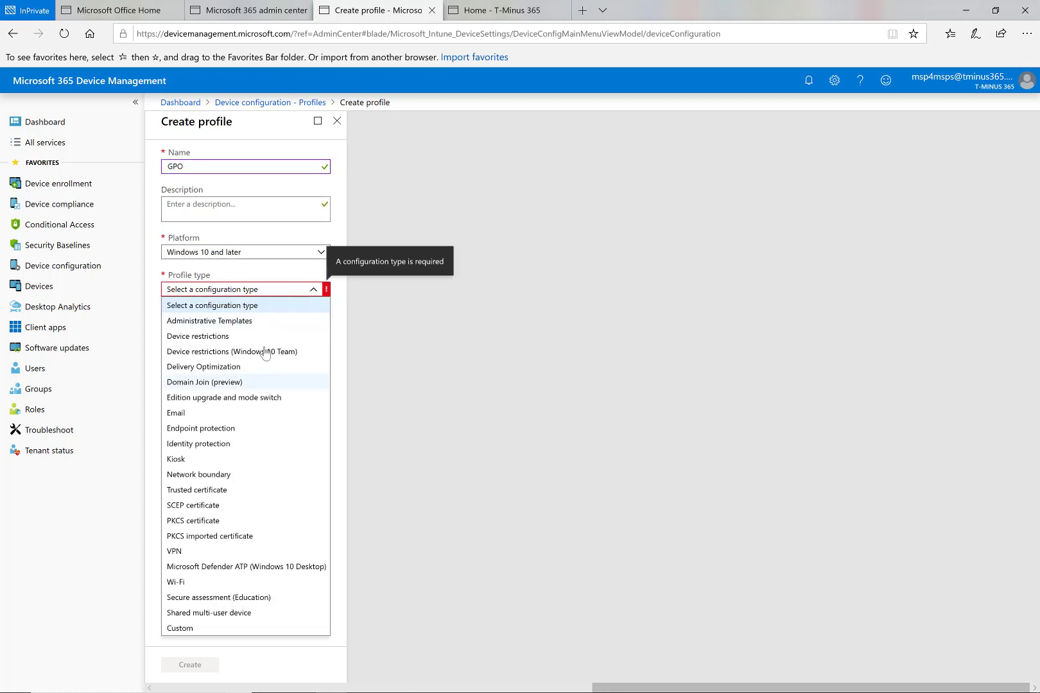
pyautogui.click(266, 323)
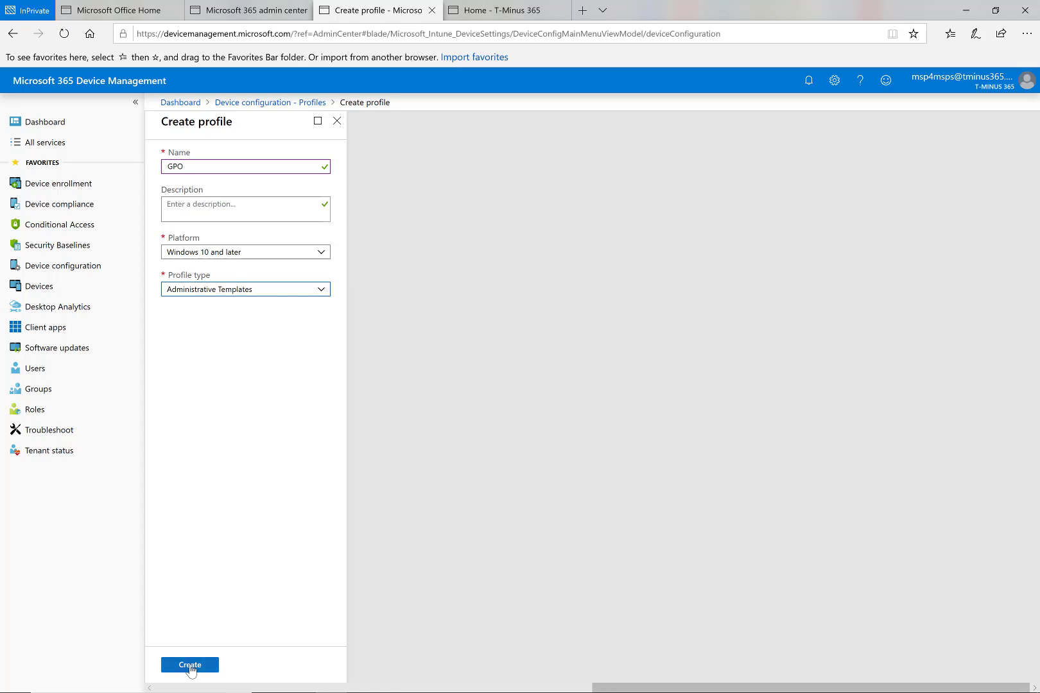
pyautogui.click(190, 667)
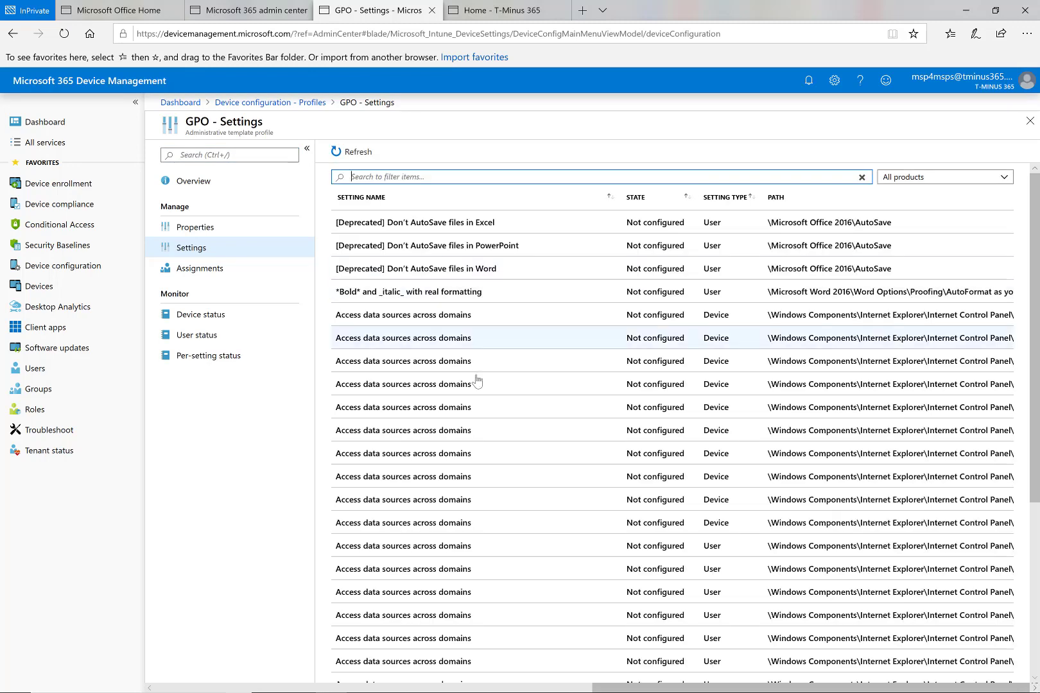
# - Browse the GPO profile's available settings, filter them by OneDrive and look through the matching policies
pyautogui.scroll(-3, 494, 404)
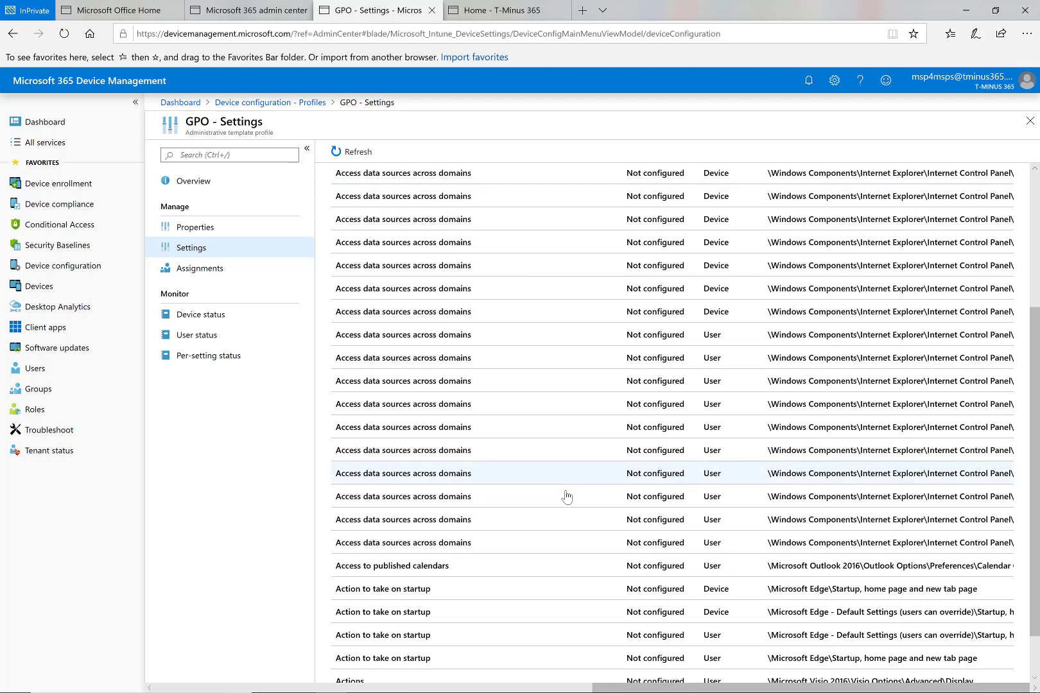
pyautogui.scroll(-1, 565, 494)
pyautogui.scroll(4, 570, 507)
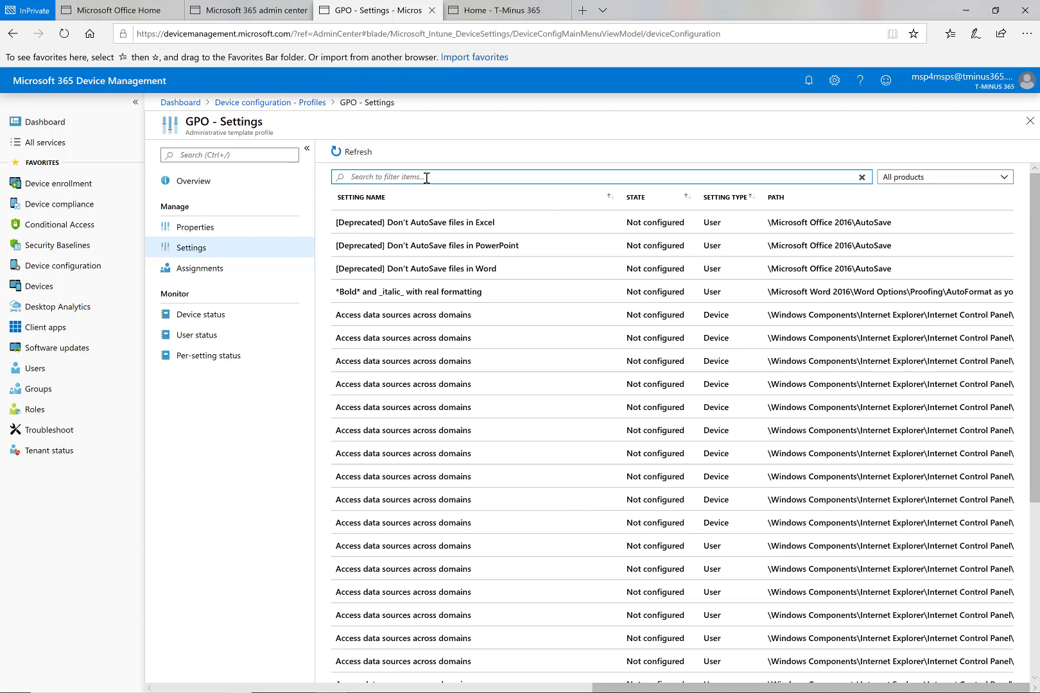
pyautogui.write('ONe')
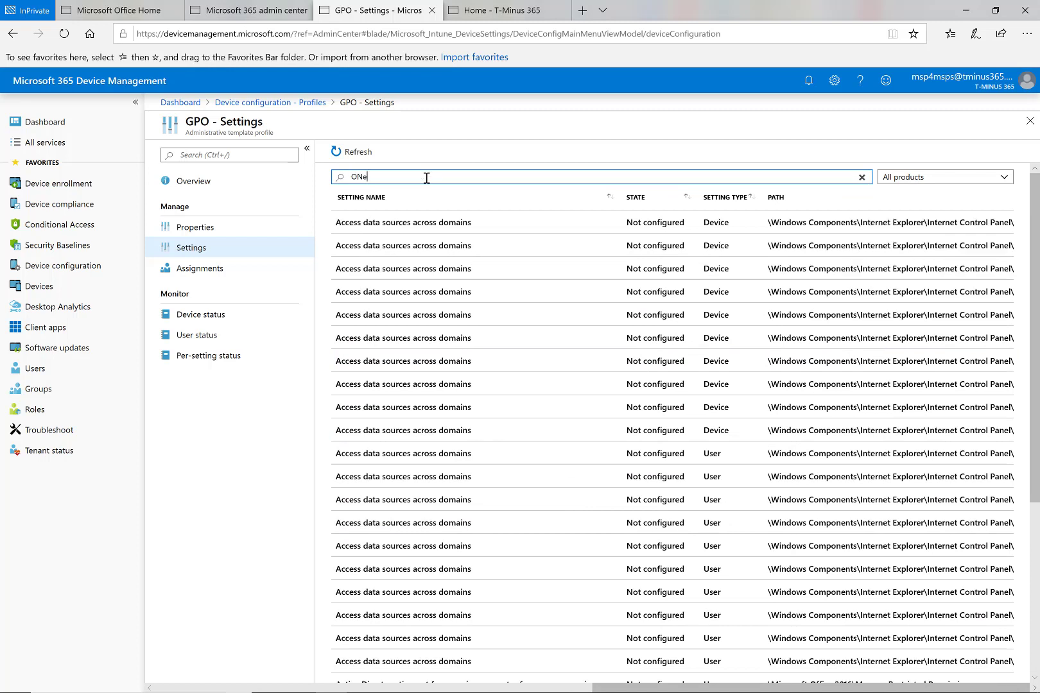
pyautogui.write('Drive')
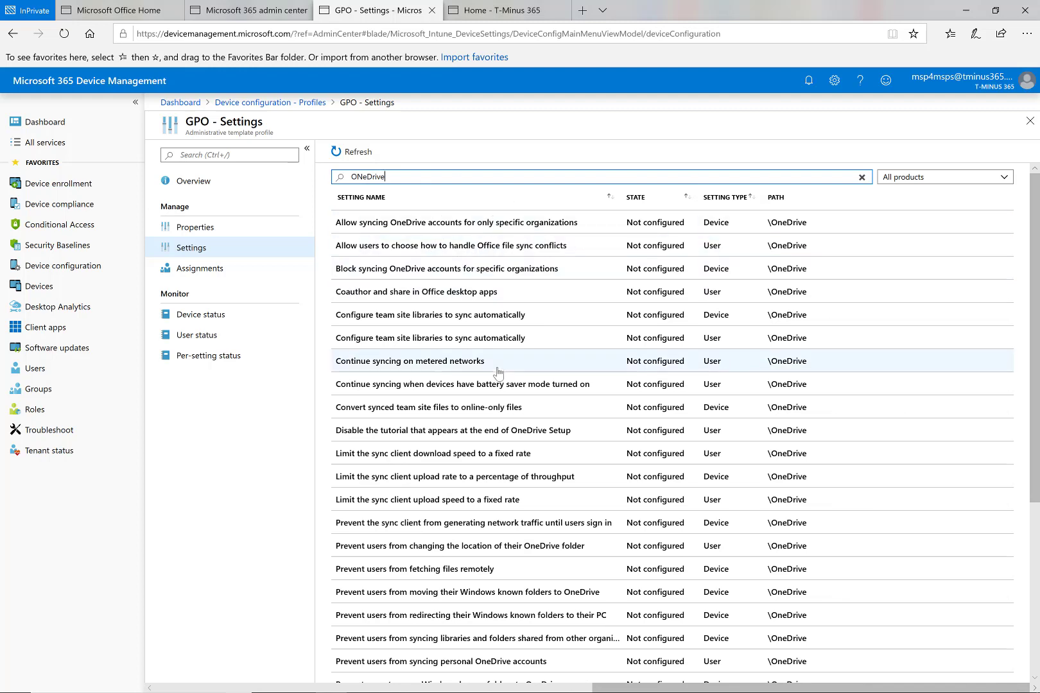
pyautogui.scroll(-3, 499, 371)
pyautogui.scroll(-2, 505, 499)
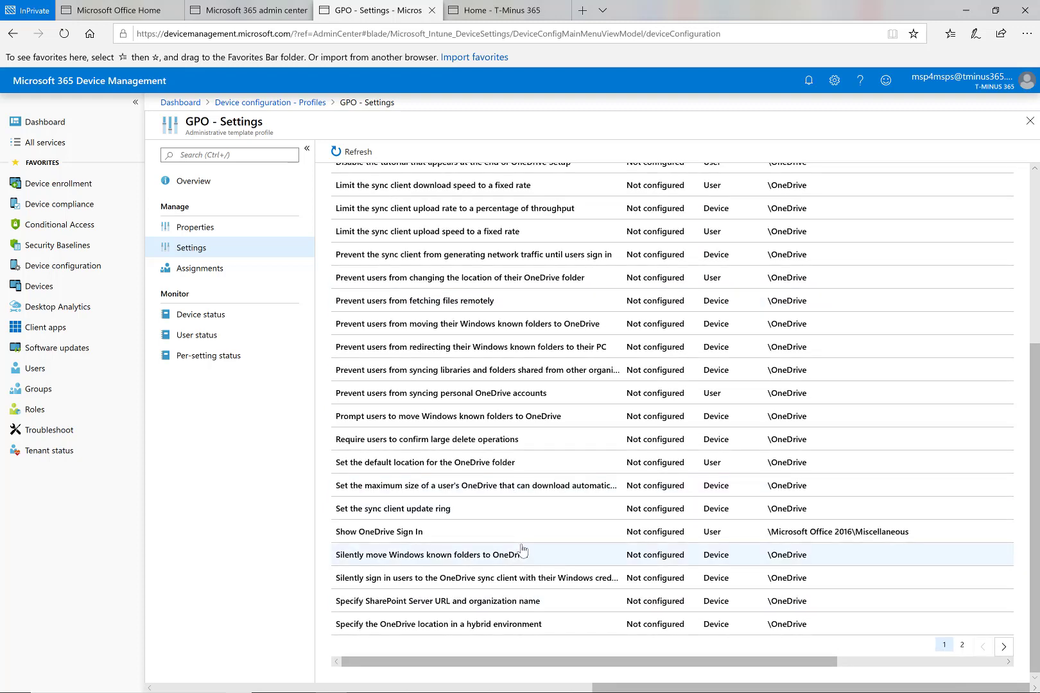
pyautogui.scroll(6, 521, 550)
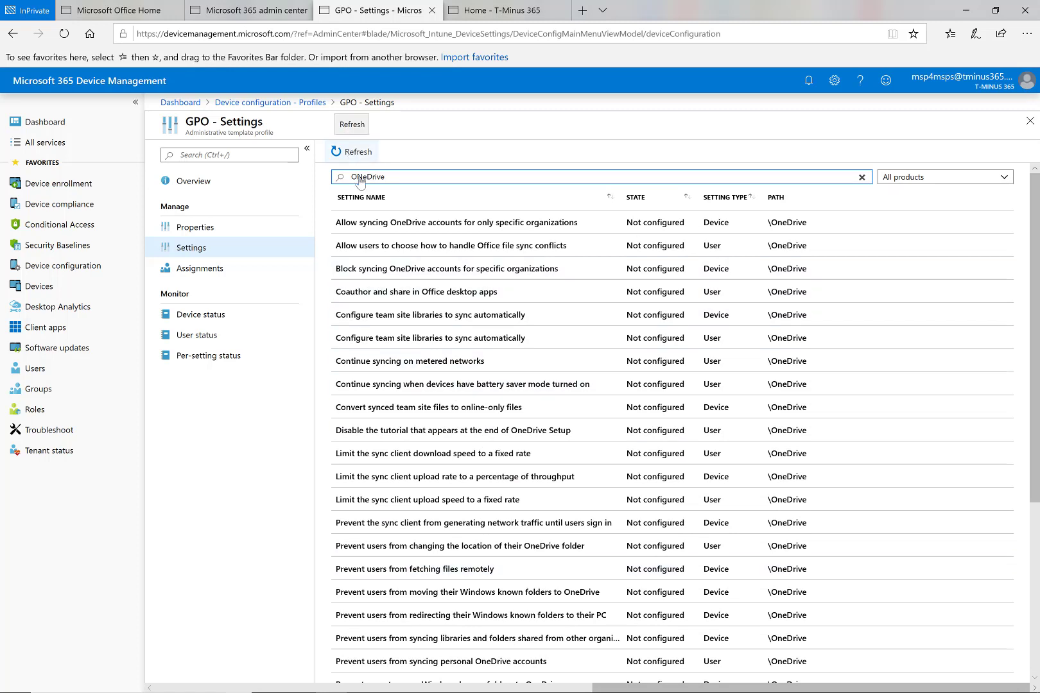
# - Return to the profiles list, start another Windows 10 and later profile and examine the available profile types
pyautogui.click(275, 109)
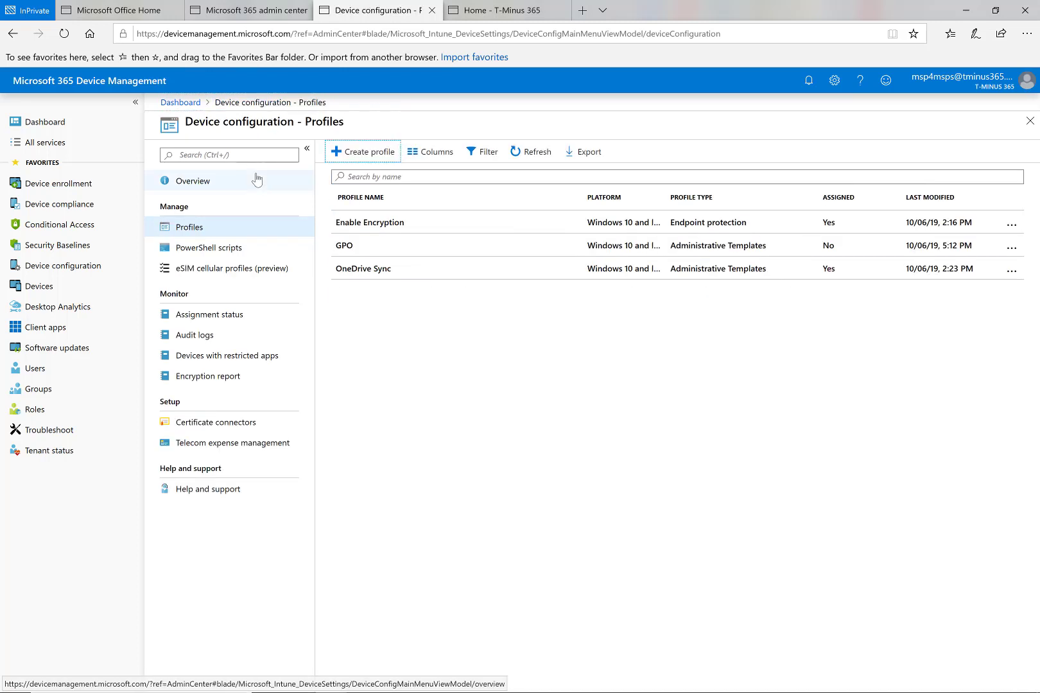
pyautogui.click(380, 153)
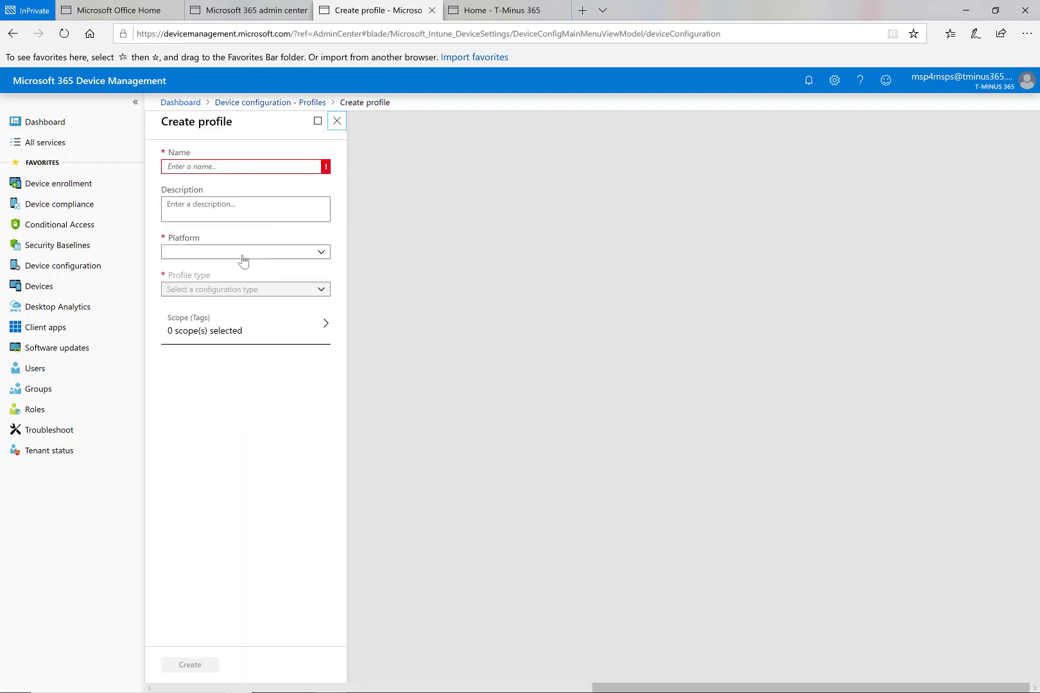
pyautogui.click(244, 253)
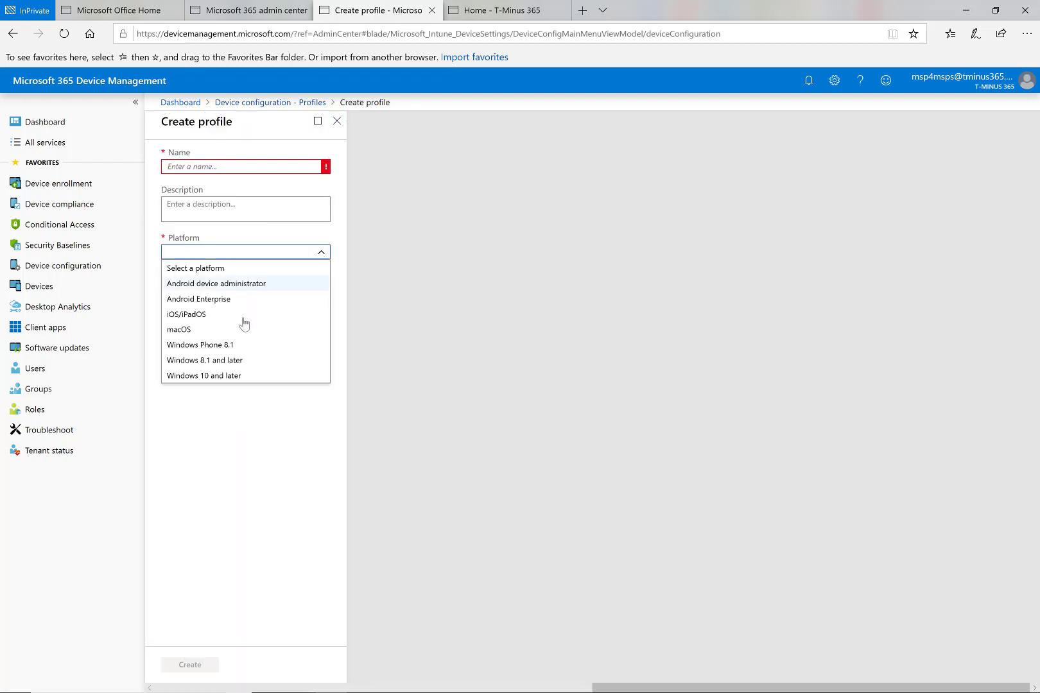
pyautogui.click(235, 376)
pyautogui.click(272, 293)
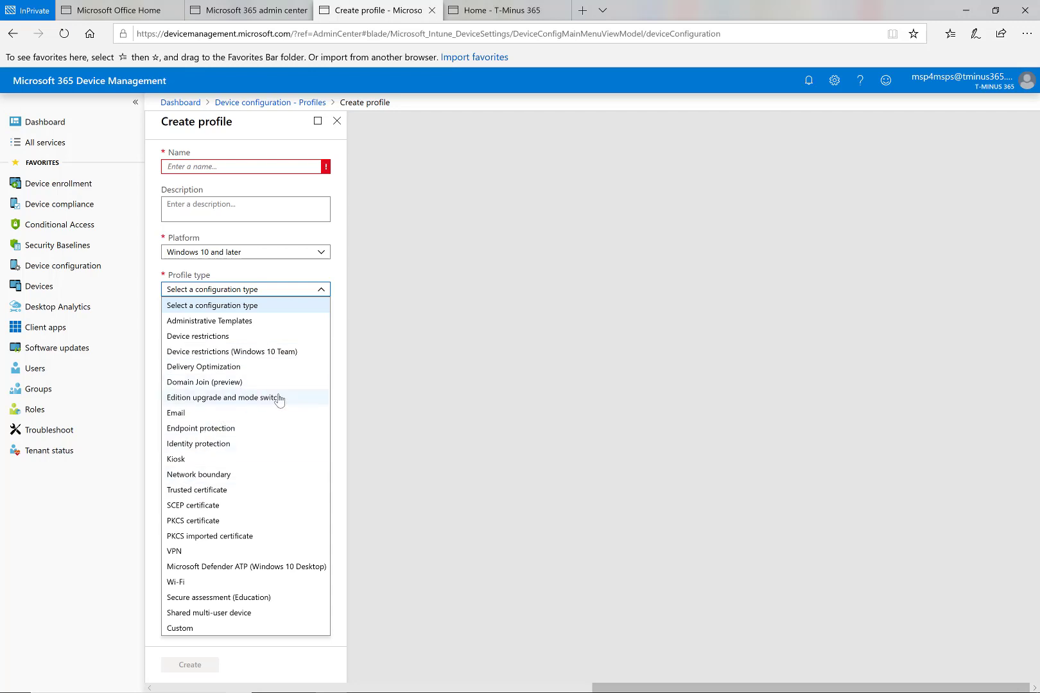
pyautogui.click(317, 294)
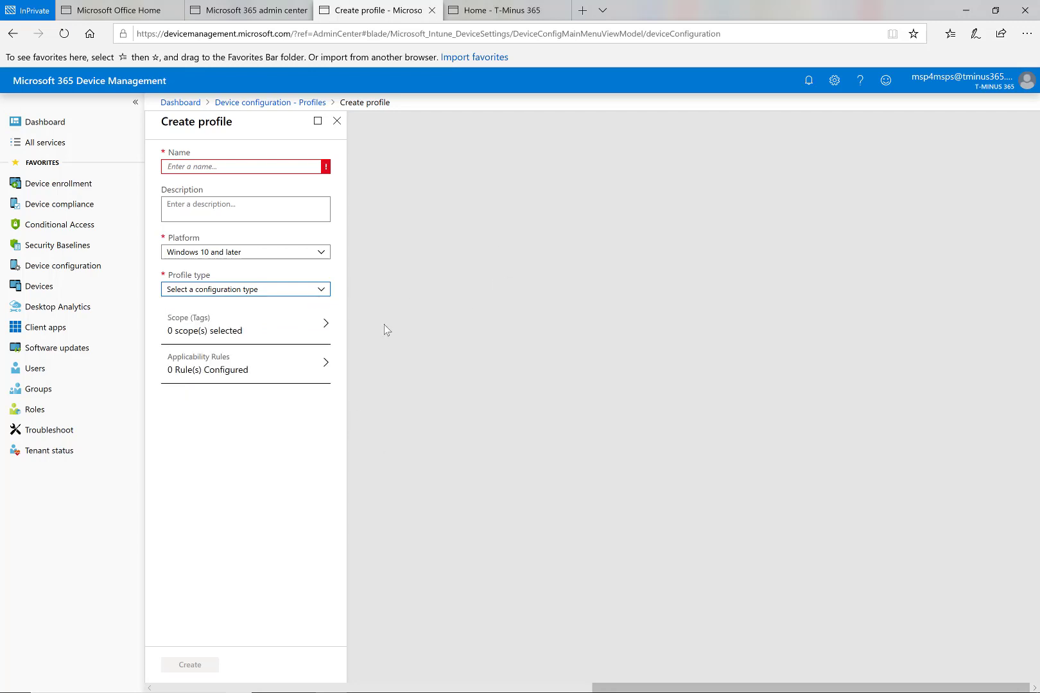
# - Leave the unfinished profile and open the Device compliance overview
pyautogui.click(85, 205)
pyautogui.click(468, 409)
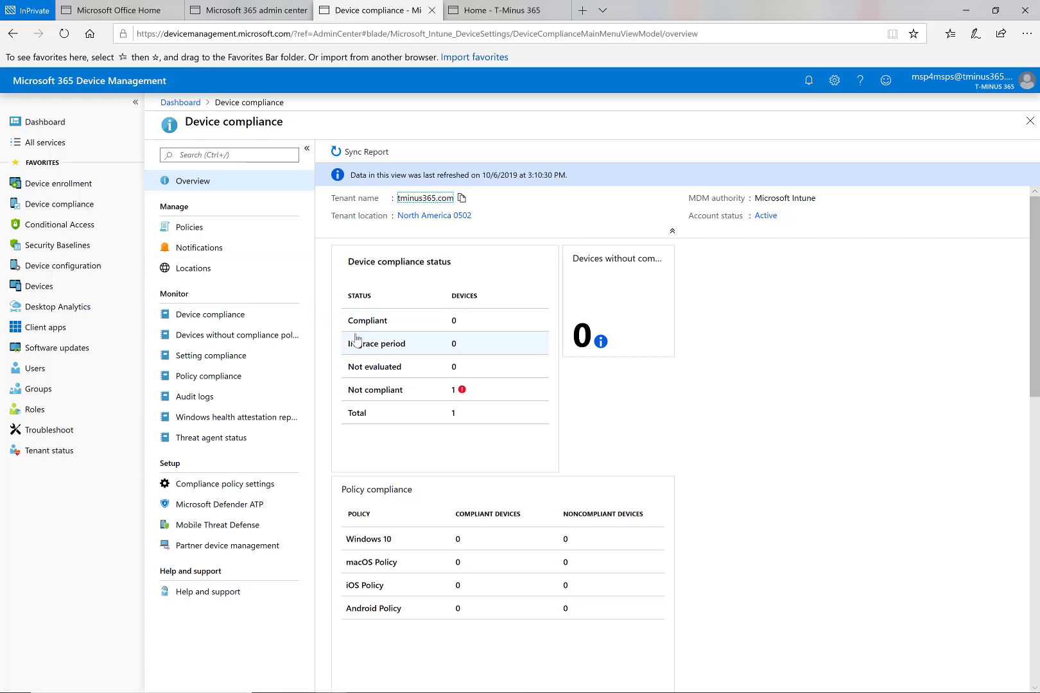
# - Switch to the M365Intune remote desktop session and read the MMAT repository's README instructions on GitHub
pyautogui.hotkey('alt', 'Tab')
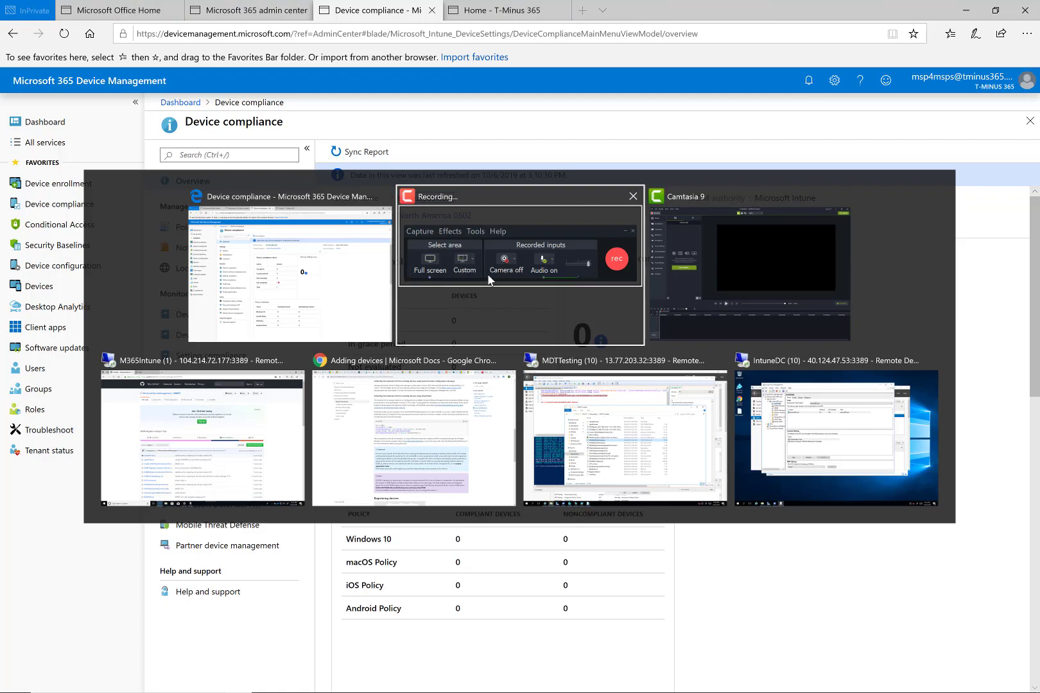
pyautogui.click(261, 406)
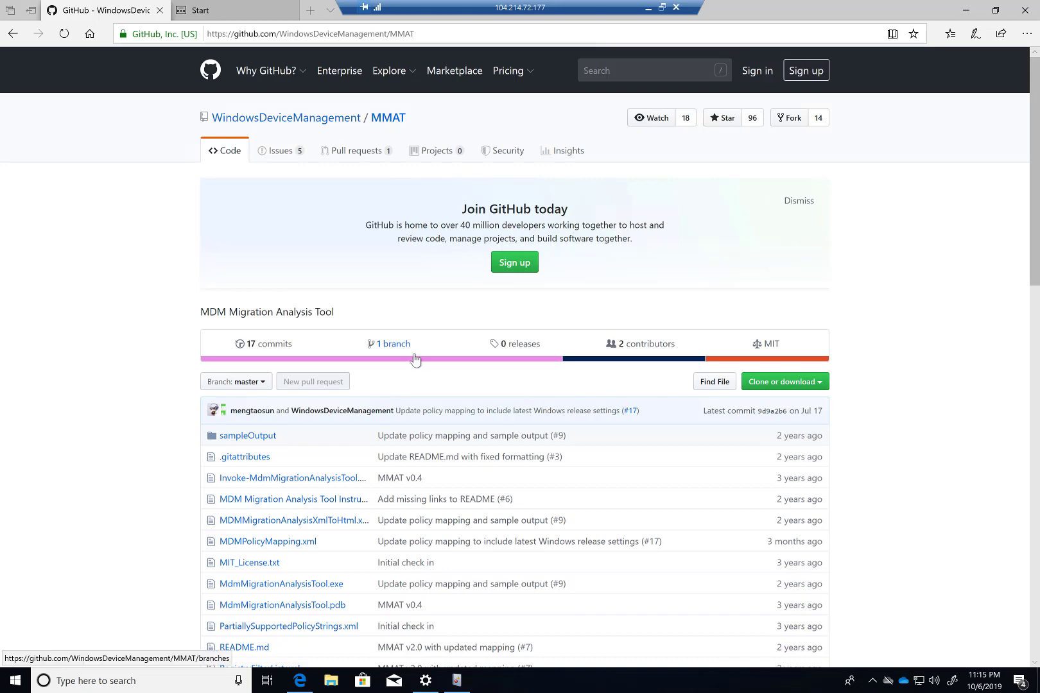
pyautogui.scroll(-5, 479, 372)
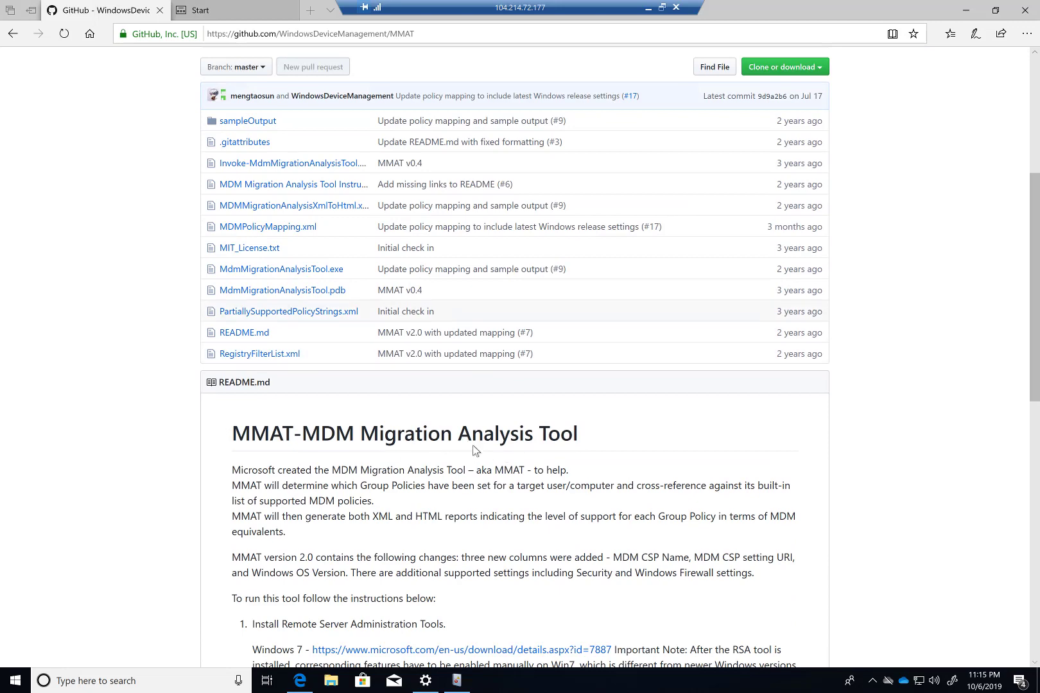
pyautogui.scroll(-8, 473, 445)
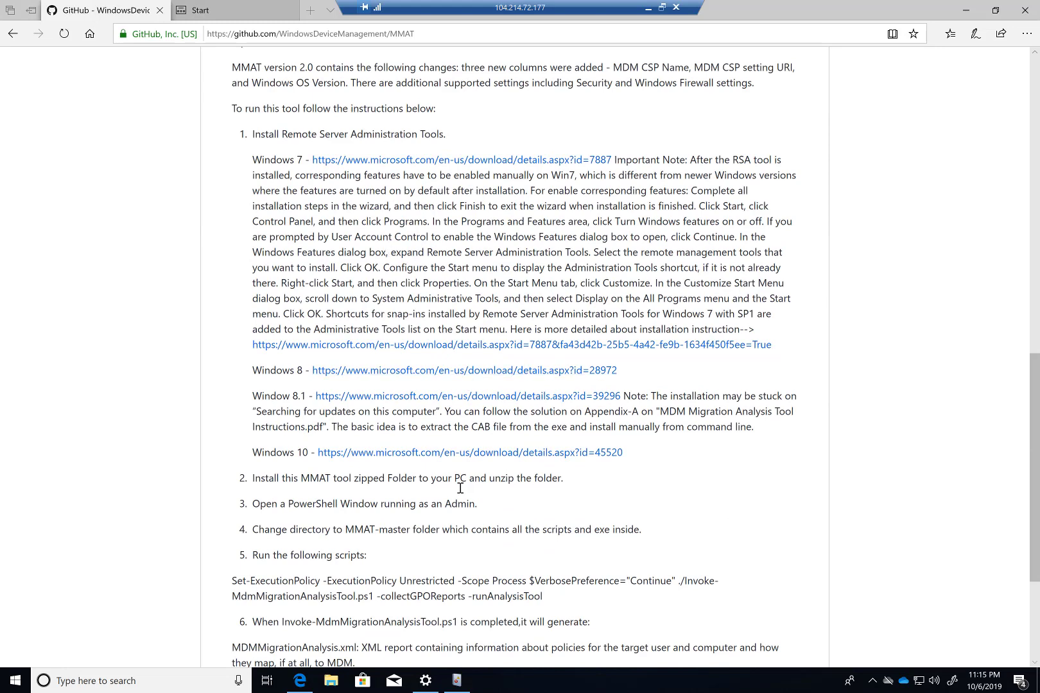
pyautogui.scroll(-3, 461, 488)
pyautogui.scroll(10, 435, 278)
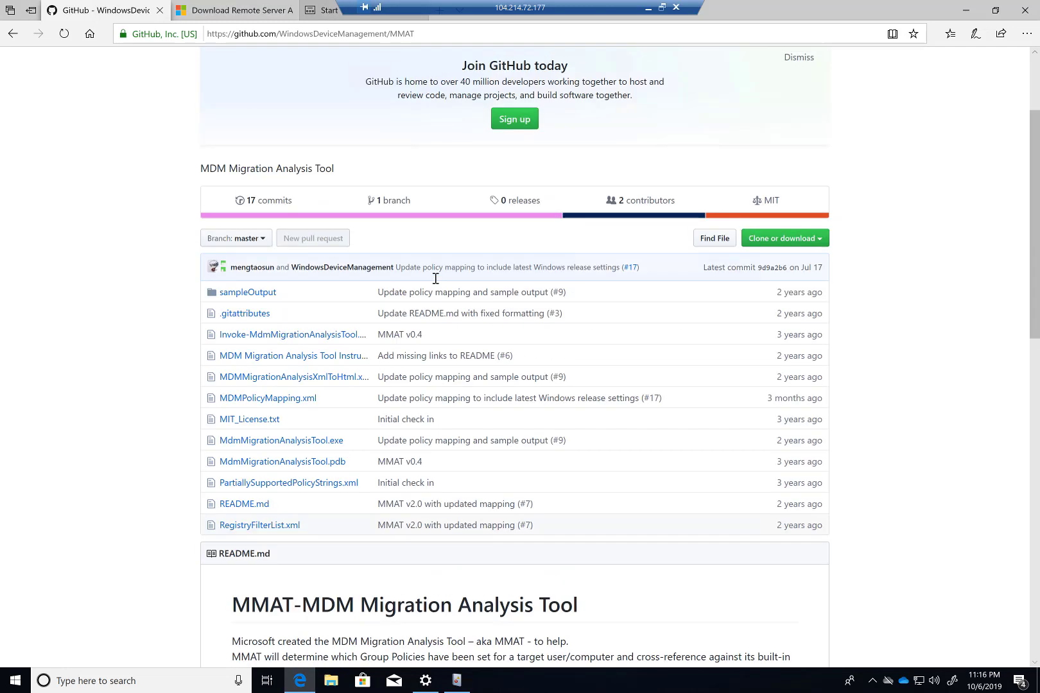
# - Download the MMAT repository as a ZIP and open the MMAT-master archive
pyautogui.click(823, 243)
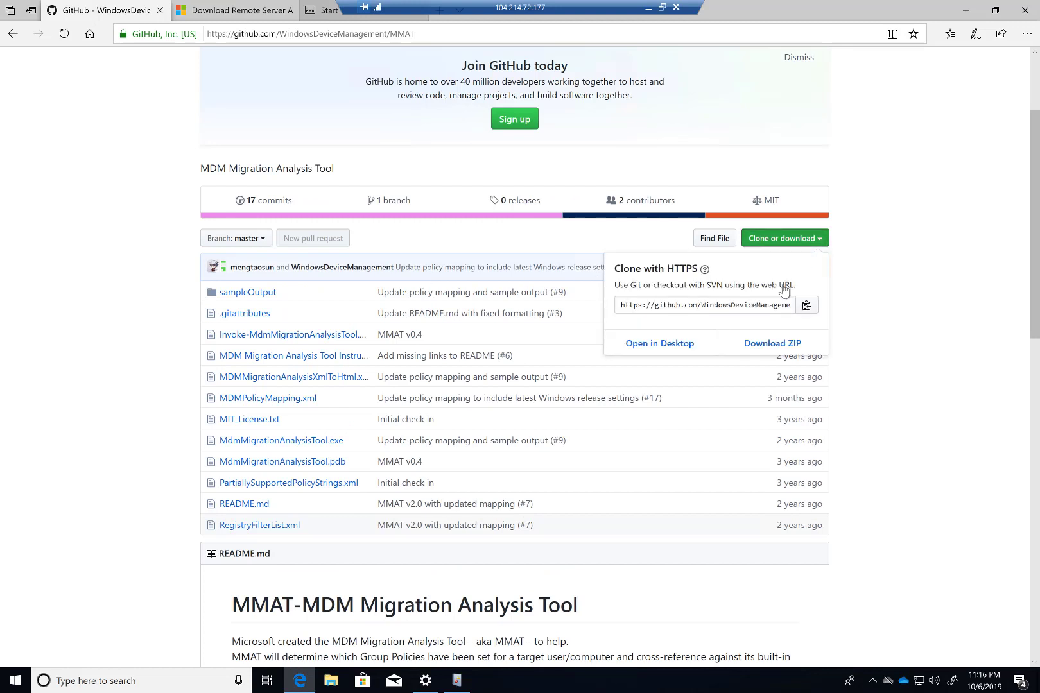
pyautogui.click(771, 345)
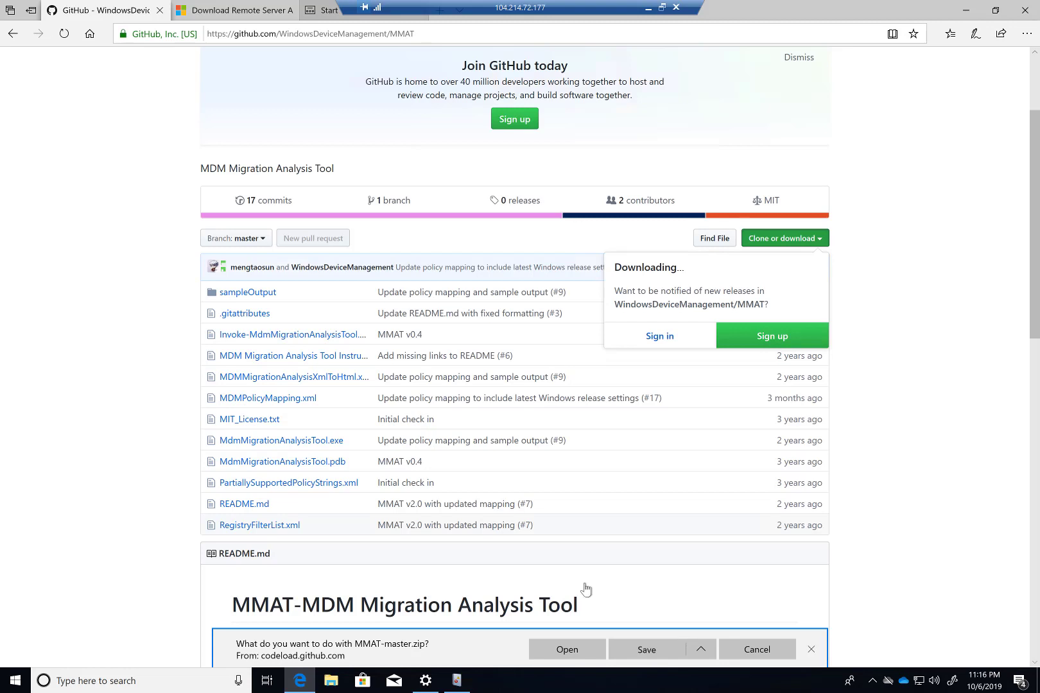
pyautogui.click(578, 646)
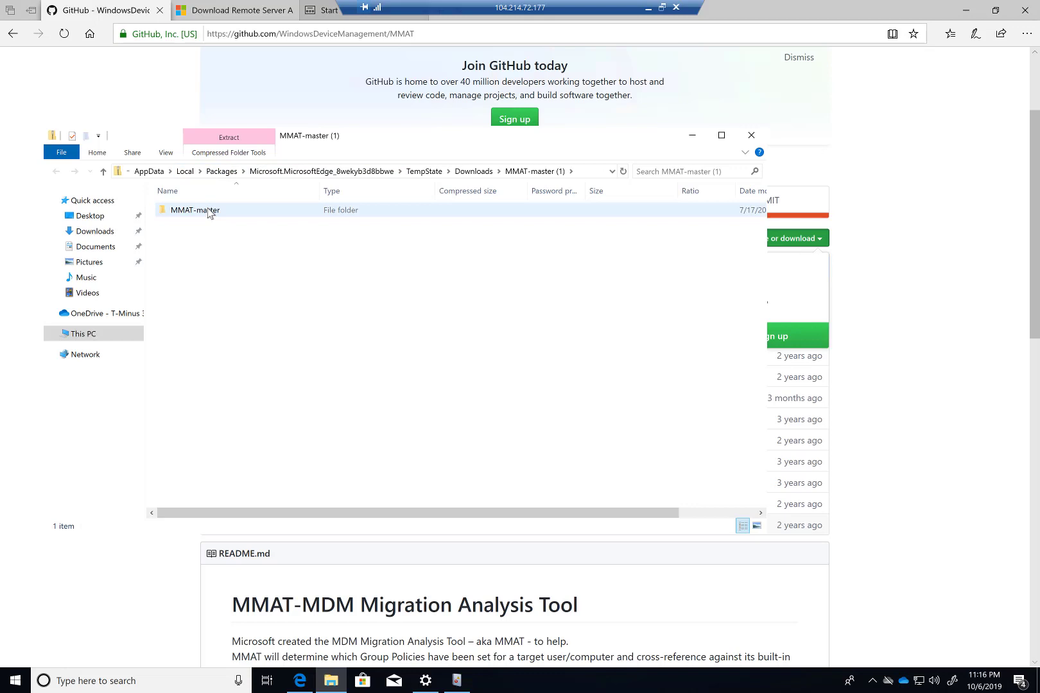
# - Copy the MMAT-master folder from the archive into Documents and open the copied folder
pyautogui.moveTo(209, 212); pyautogui.dragTo(94, 247)
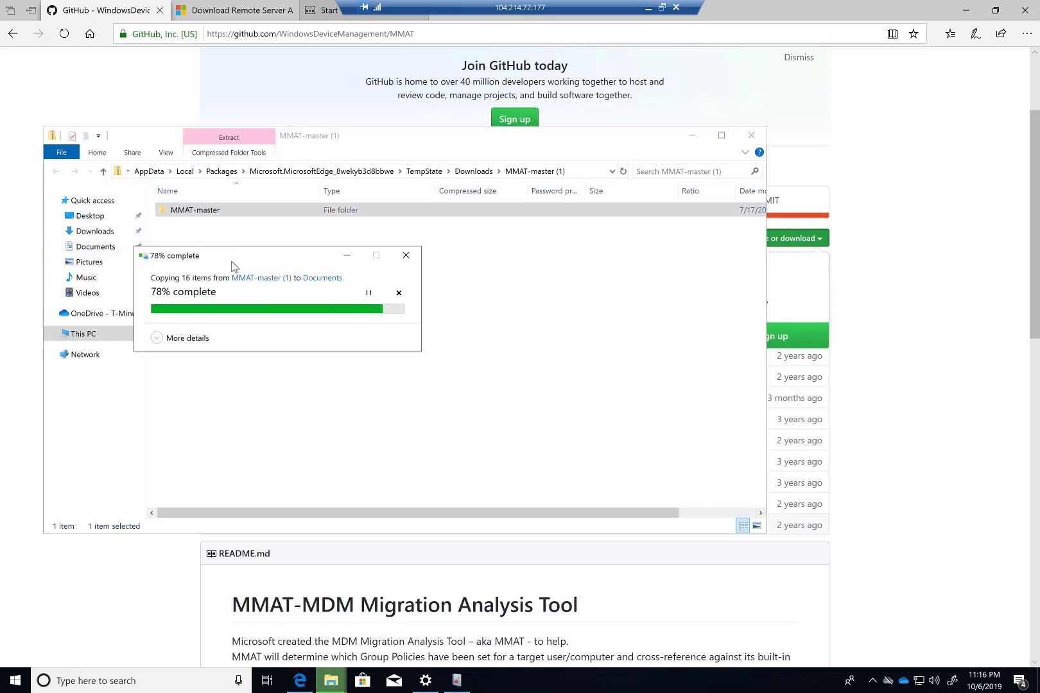
pyautogui.click(111, 247)
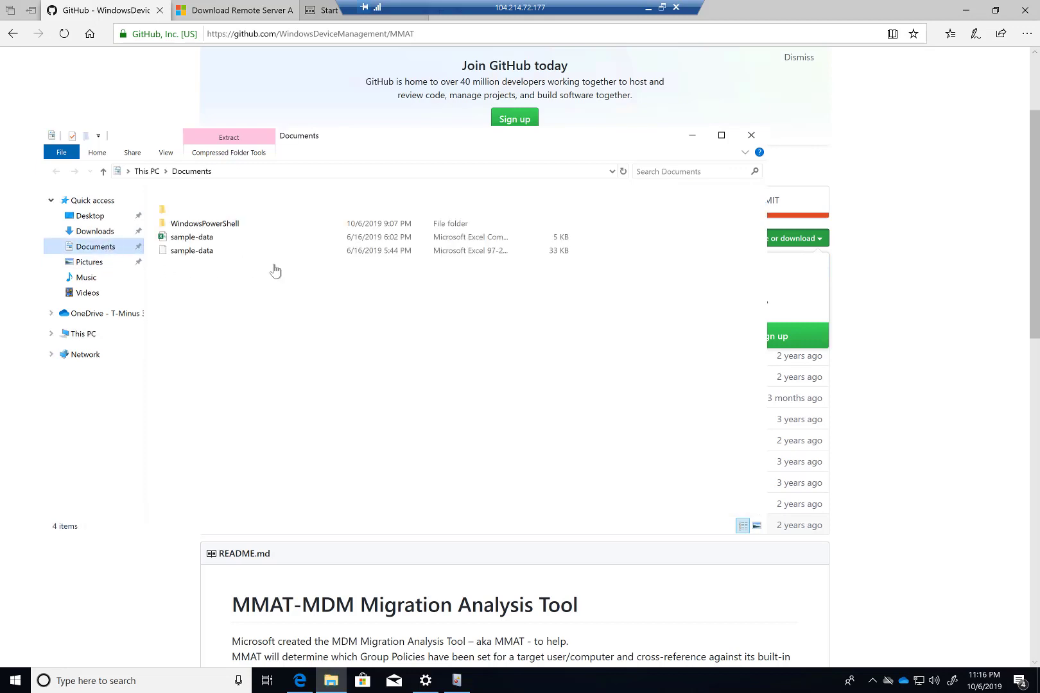
pyautogui.click(207, 212)
pyautogui.doubleClick(207, 212)
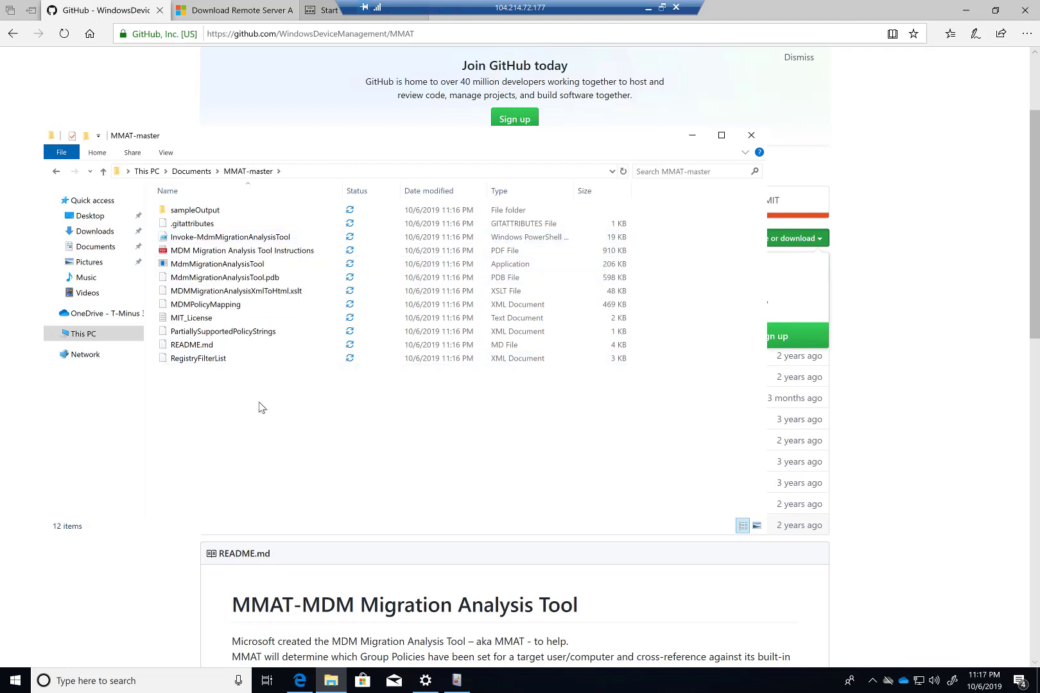
# - Launch Windows PowerShell ISE as administrator and allow it to make changes to the device
pyautogui.press('super')
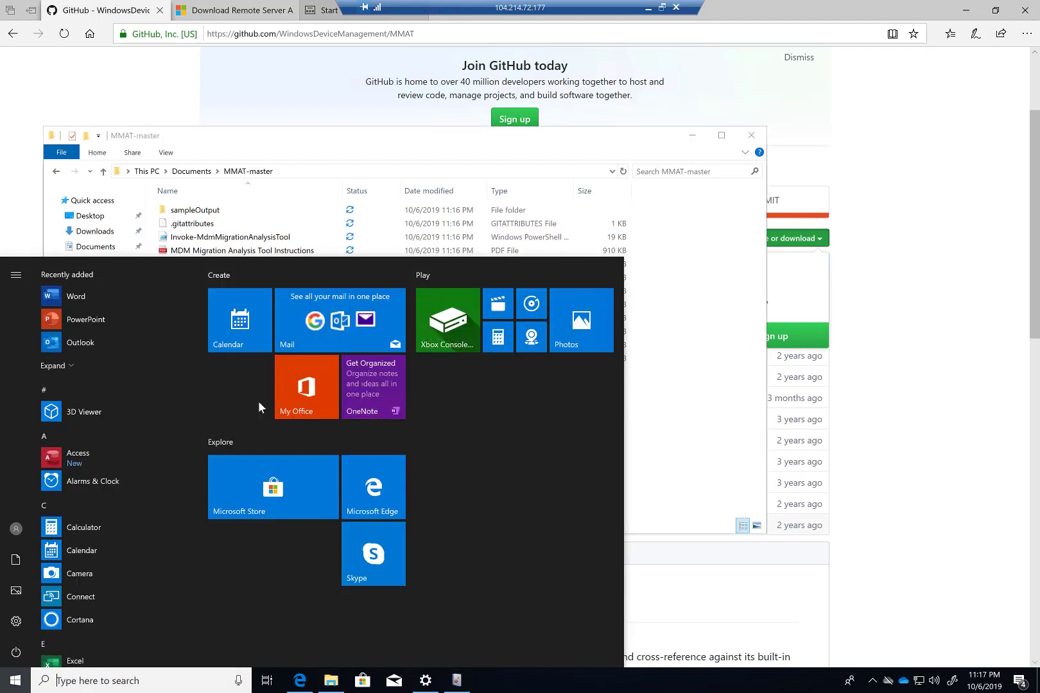
pyautogui.write('power')
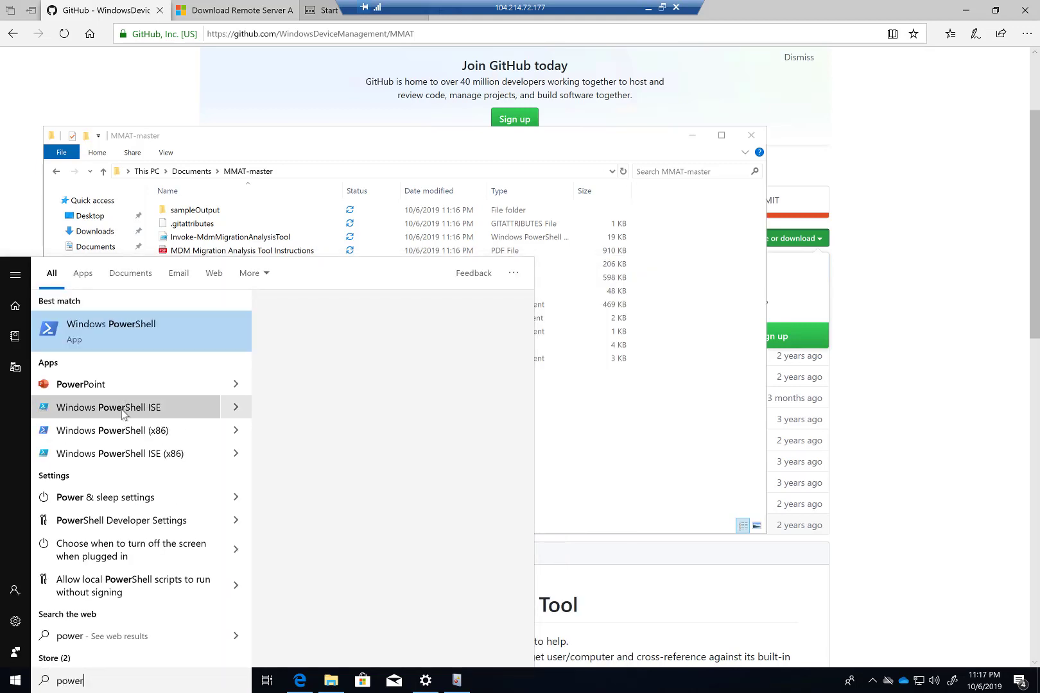
pyautogui.rightClick(126, 414)
pyautogui.press('Escape')
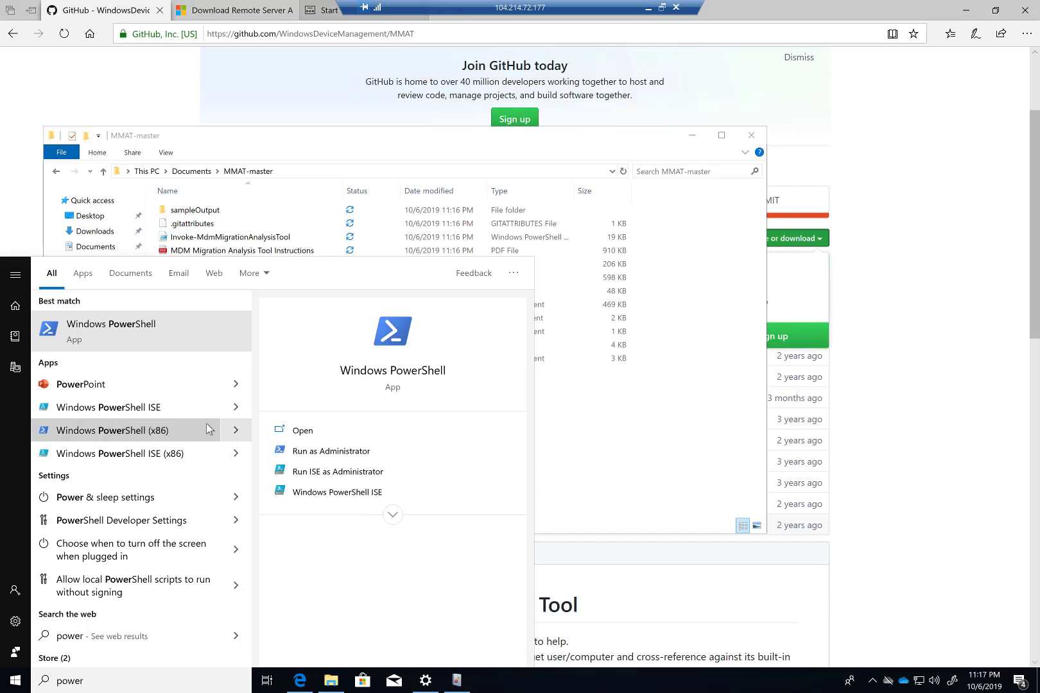
pyautogui.press('Escape')
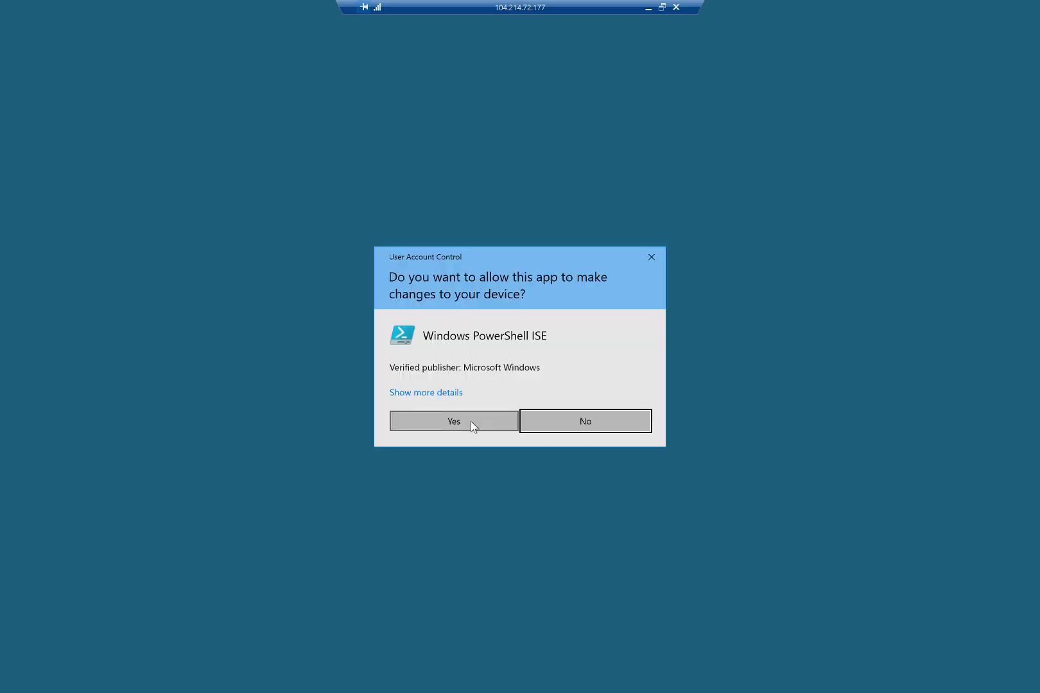
pyautogui.click(472, 424)
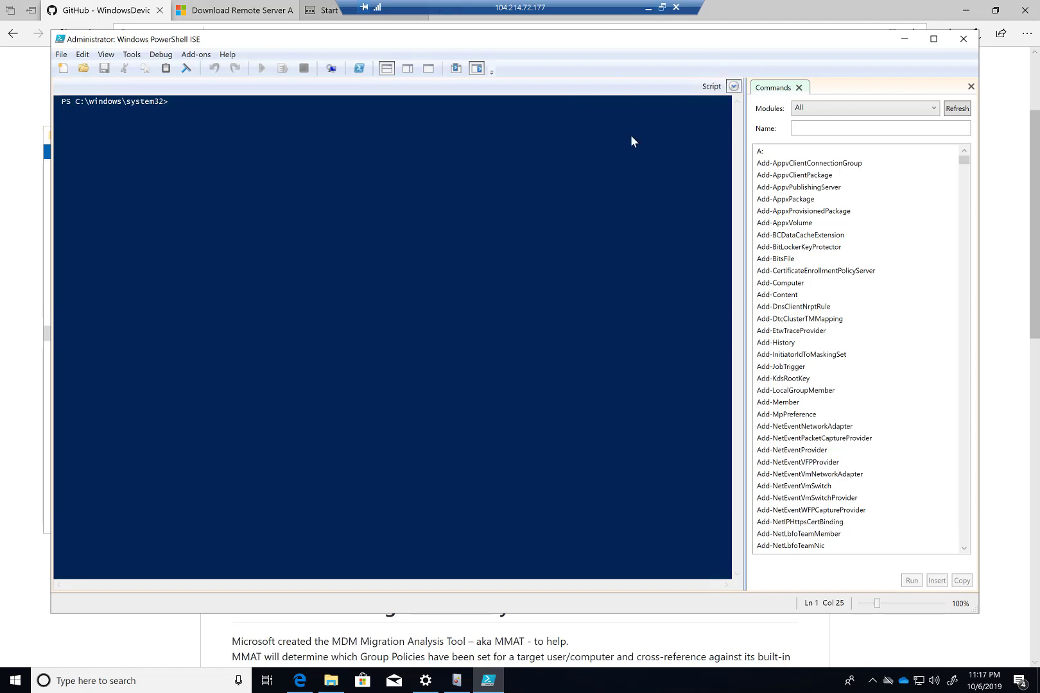
# - In the remote session's GitHub page, copy the script commands under step 5 of the MMAT README
pyautogui.click(648, 8)
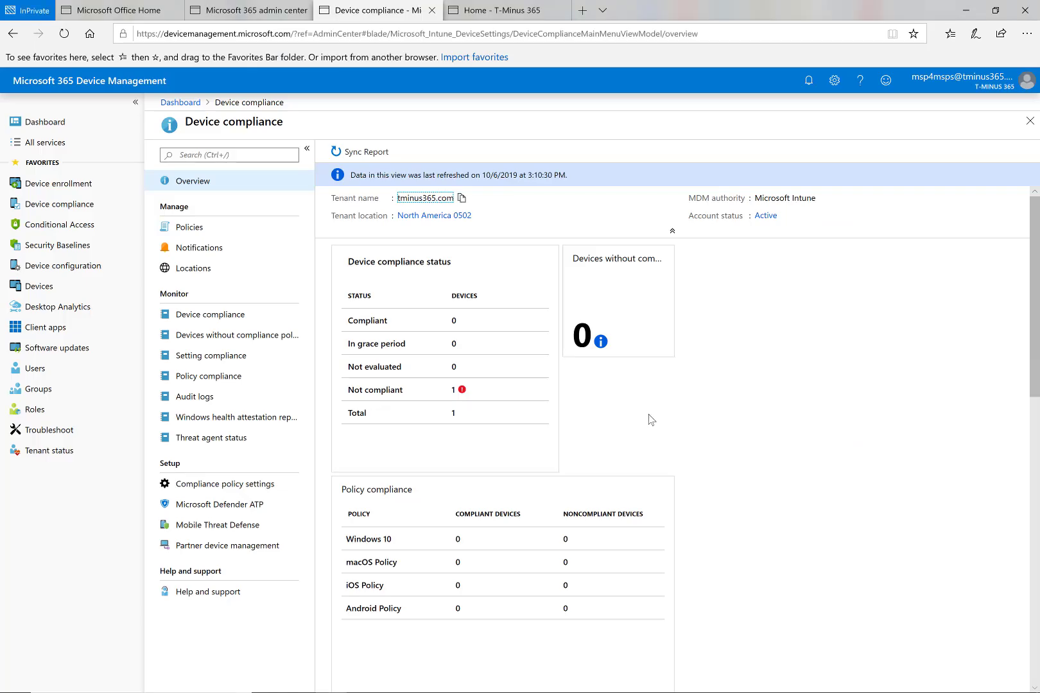
pyautogui.hotkey('alt', 'Tab')
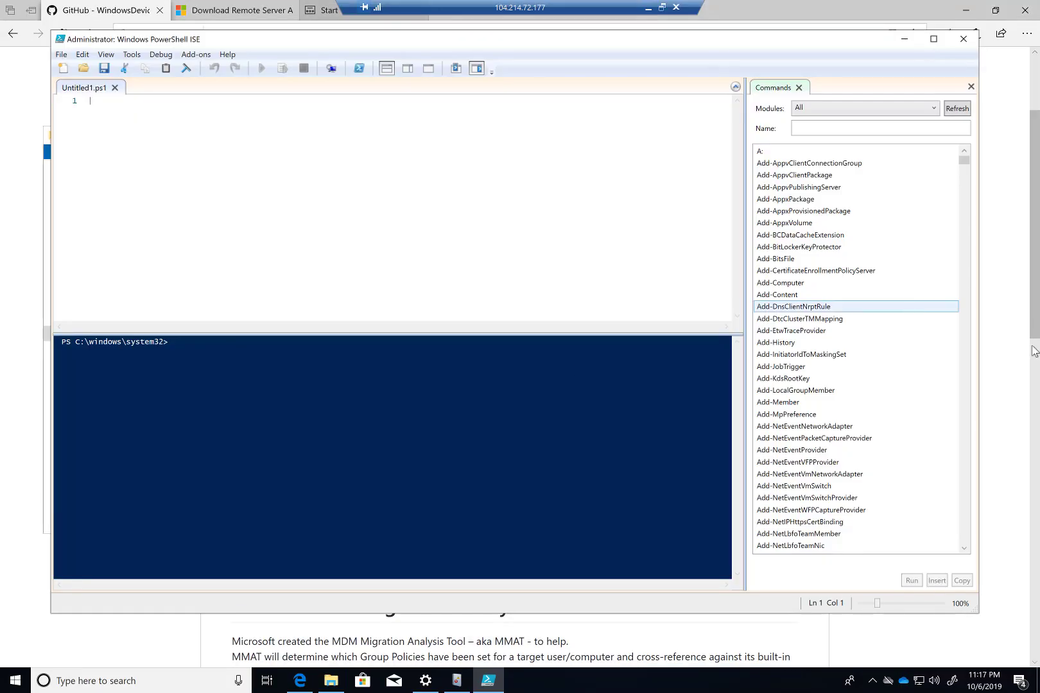
pyautogui.click(1012, 356)
pyautogui.scroll(-15, 727, 531)
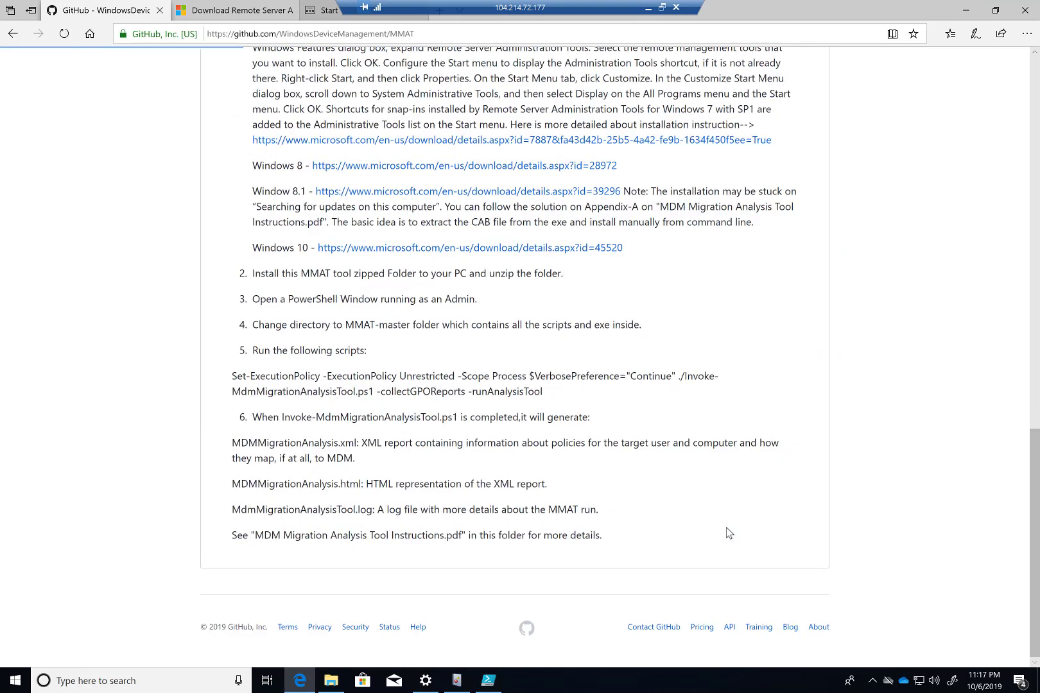
pyautogui.moveTo(545, 395); pyautogui.dragTo(231, 378)
pyautogui.hotkey('ctrl', 'c')
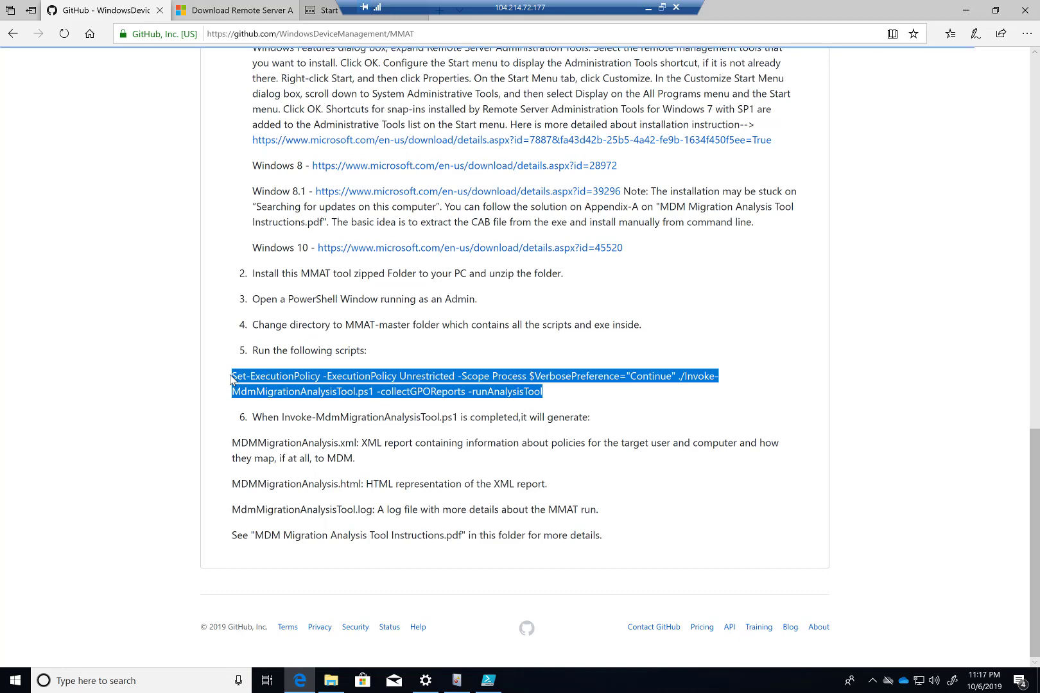
# - Open a blank Notepad document and paste the copied README commands into it
pyautogui.press('super')
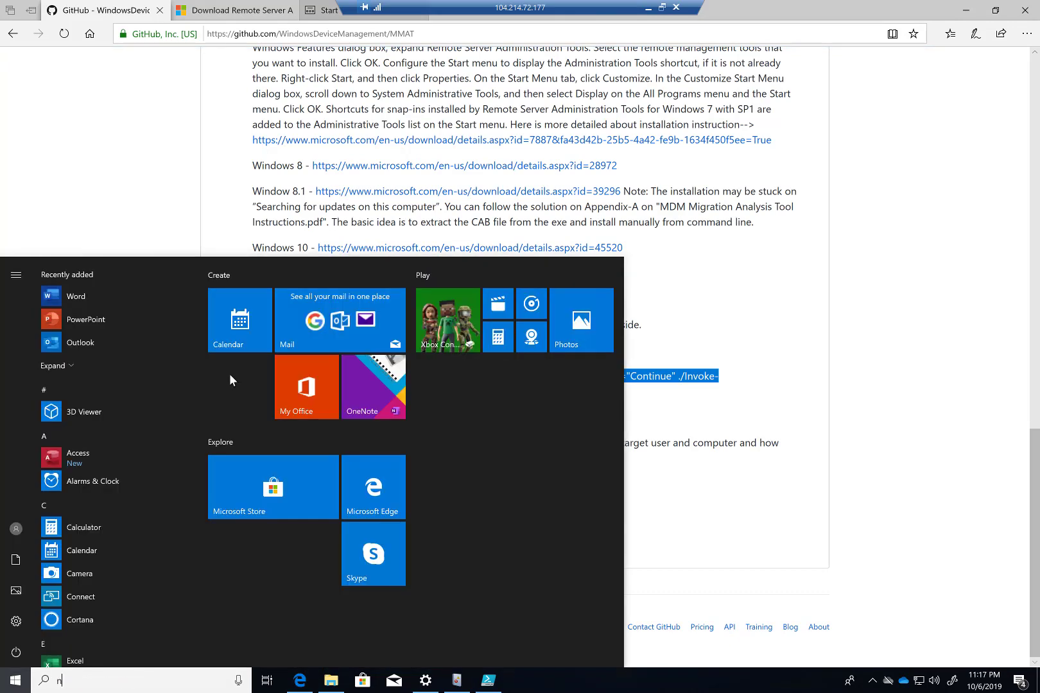
pyautogui.write('notep')
pyautogui.press('Return')
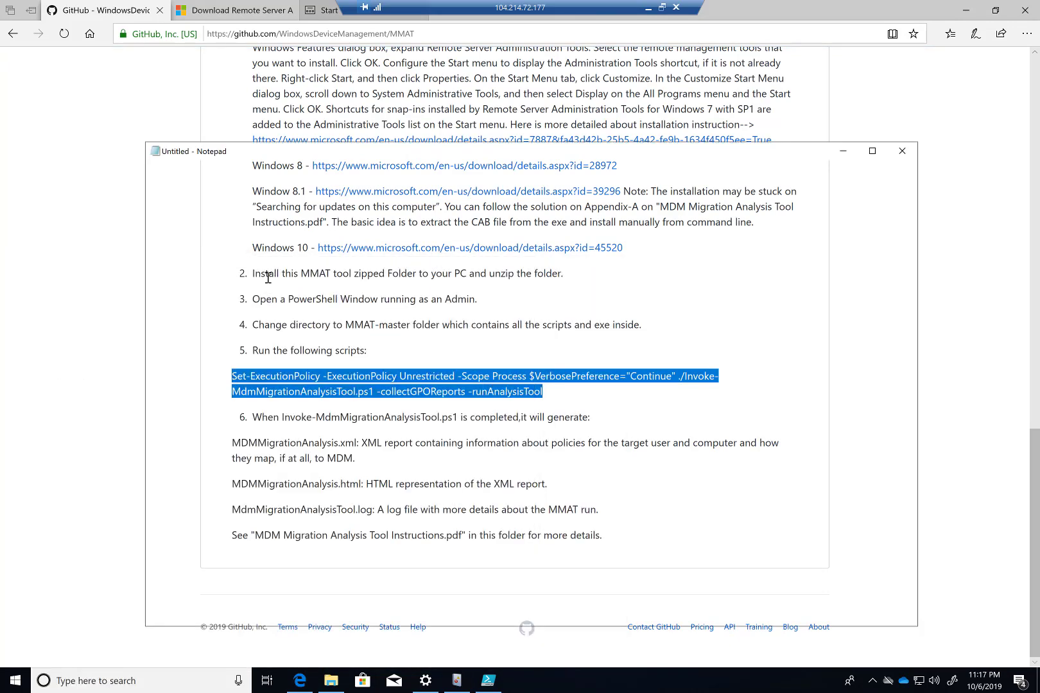
pyautogui.write('Microsoft mmat tool')
pyautogui.hotkey('ctrl', 'z')
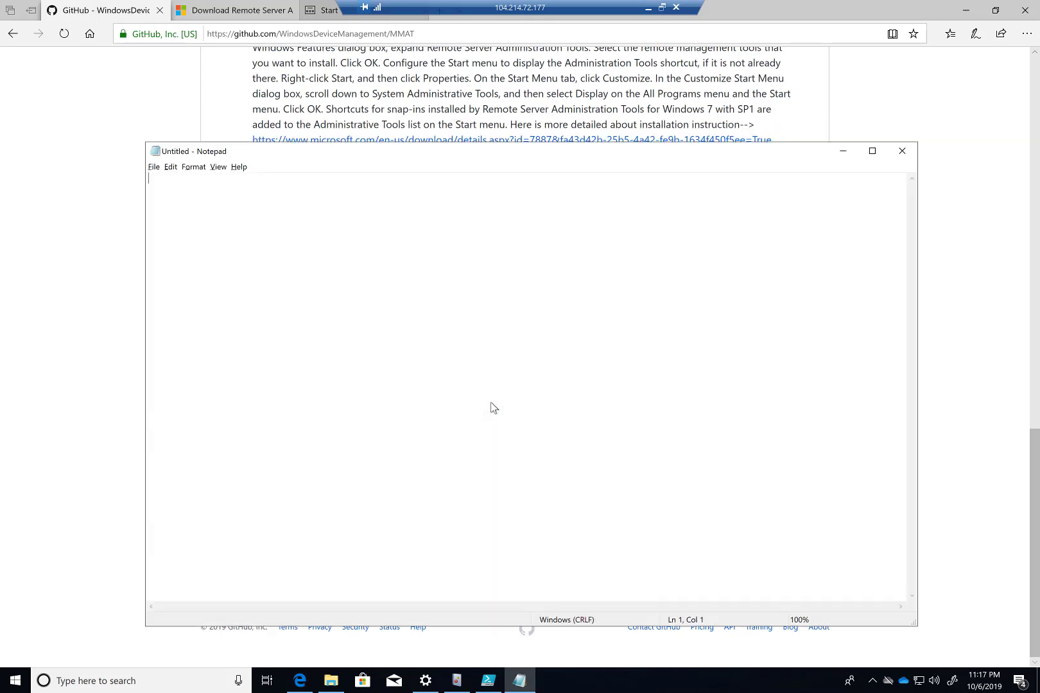
pyautogui.hotkey('ctrl', 'v')
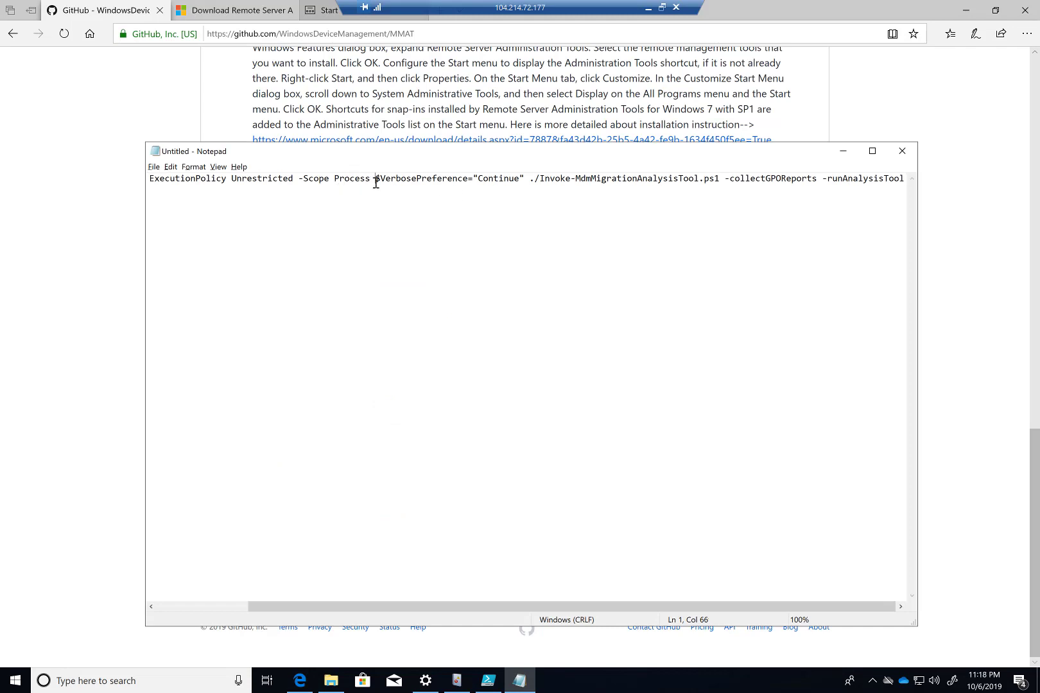
# - Split the pasted text into separate Set-ExecutionPolicy, $VerbosePreference and Invoke-MdmMigrationAnalysisTool.ps1 commands, with blank lines between them and above the first
pyautogui.press('Return')
pyautogui.press('Return')
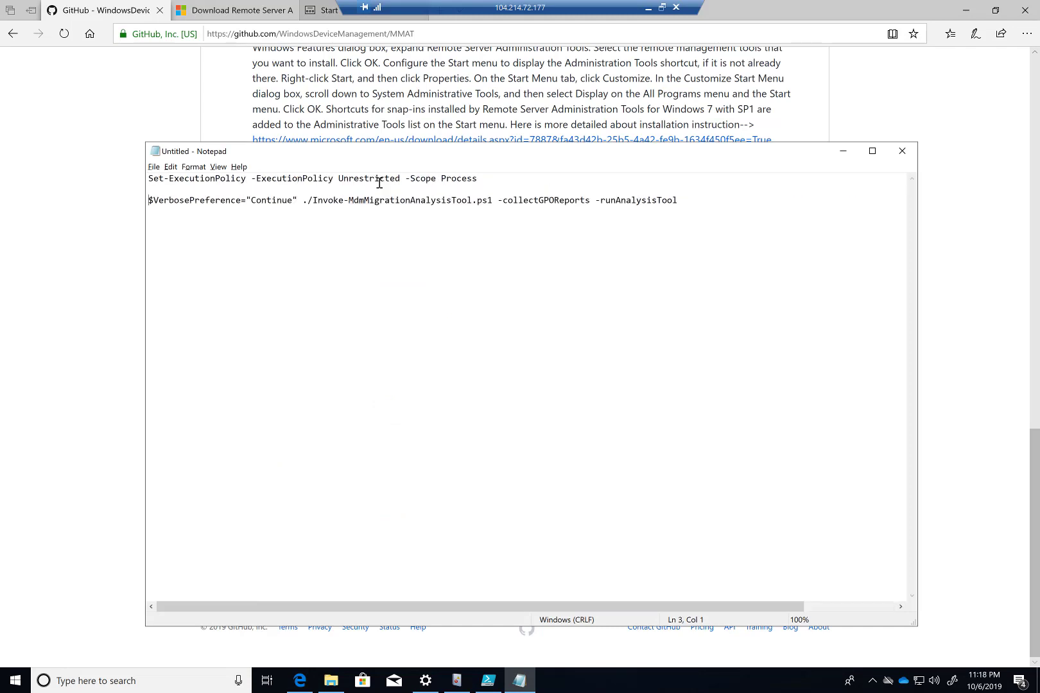
pyautogui.click(304, 200)
pyautogui.press('Return')
pyautogui.press('Return')
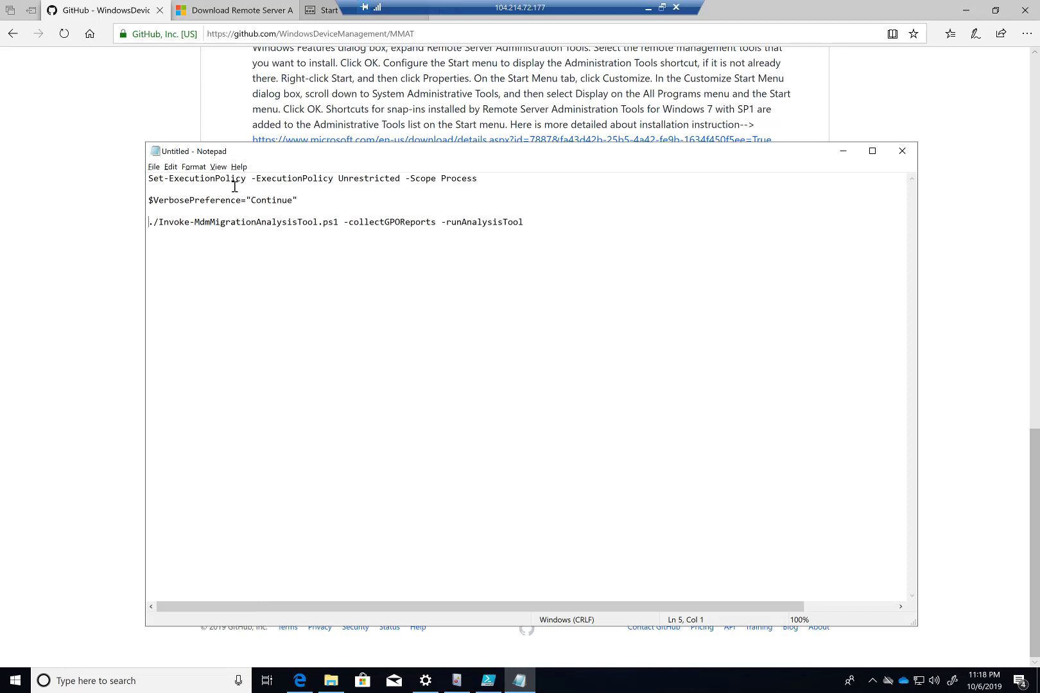
pyautogui.press('Return')
pyautogui.press('Return')
pyautogui.press('Return')
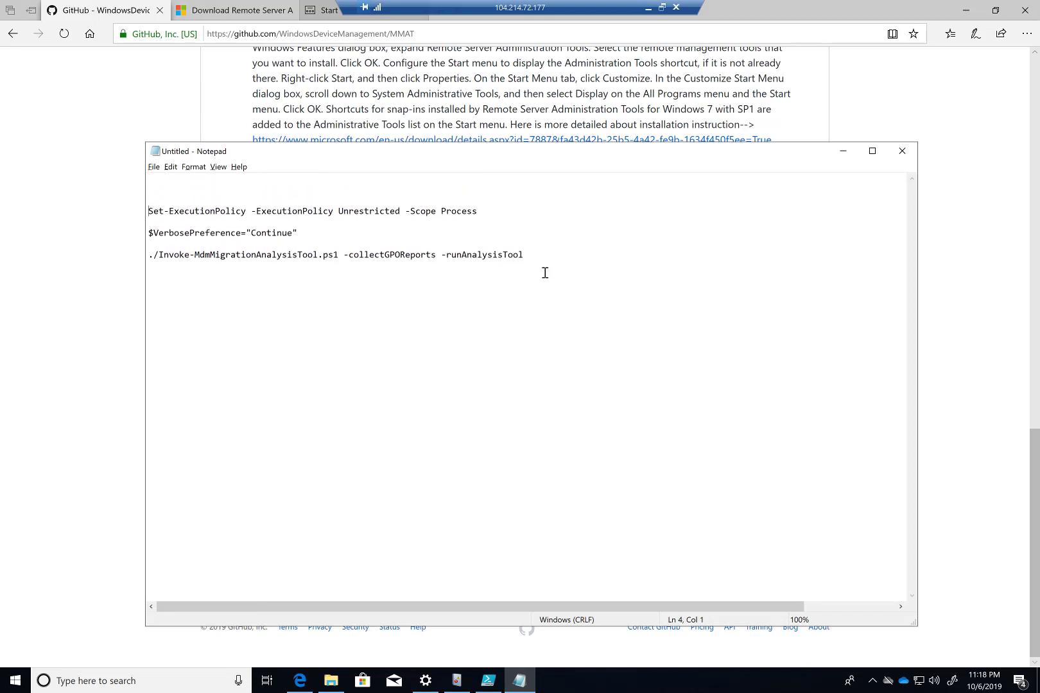
# - Copy the three separated commands from Notepad into the PowerShell ISE script and add two empty lines above them
pyautogui.moveTo(545, 255); pyautogui.dragTo(123, 211)
pyautogui.hotkey('ctrl', 'c')
pyautogui.hotkey('alt', 'Tab')
pyautogui.hotkey('alt', 'Tab')
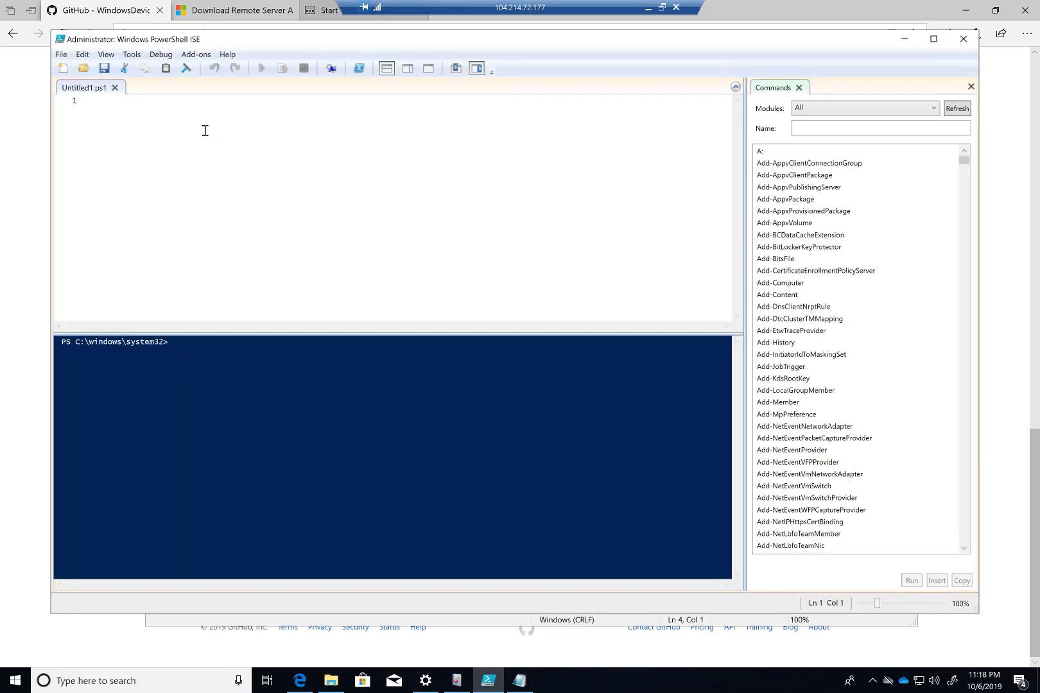
pyautogui.hotkey('ctrl', 'v')
pyautogui.click(93, 103)
pyautogui.press('Return')
pyautogui.press('Return')
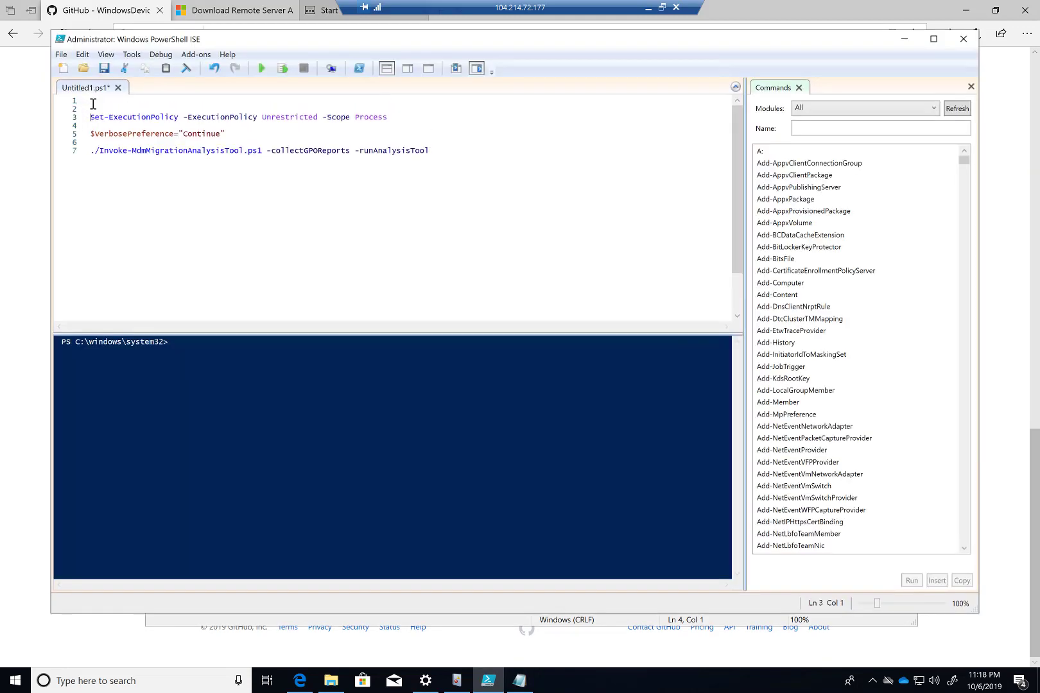
# - Begin a cd command on the script's first line and select the MMAT-master folder's full path in File Explorer
pyautogui.click(104, 99)
pyautogui.write('cd "')
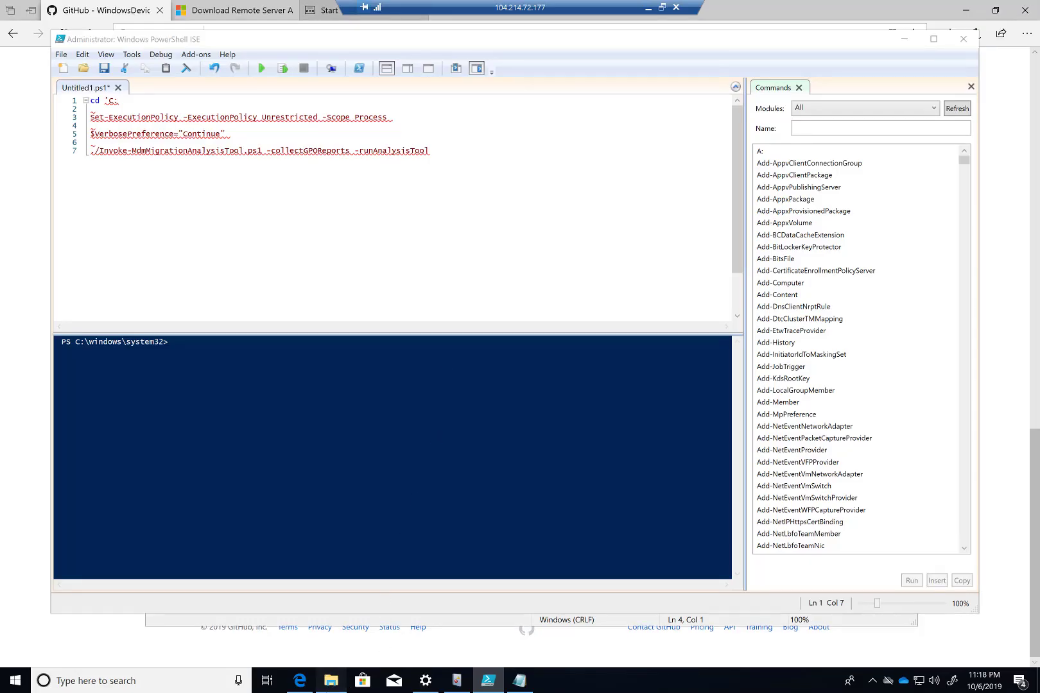
pyautogui.click(330, 681)
pyautogui.click(292, 172)
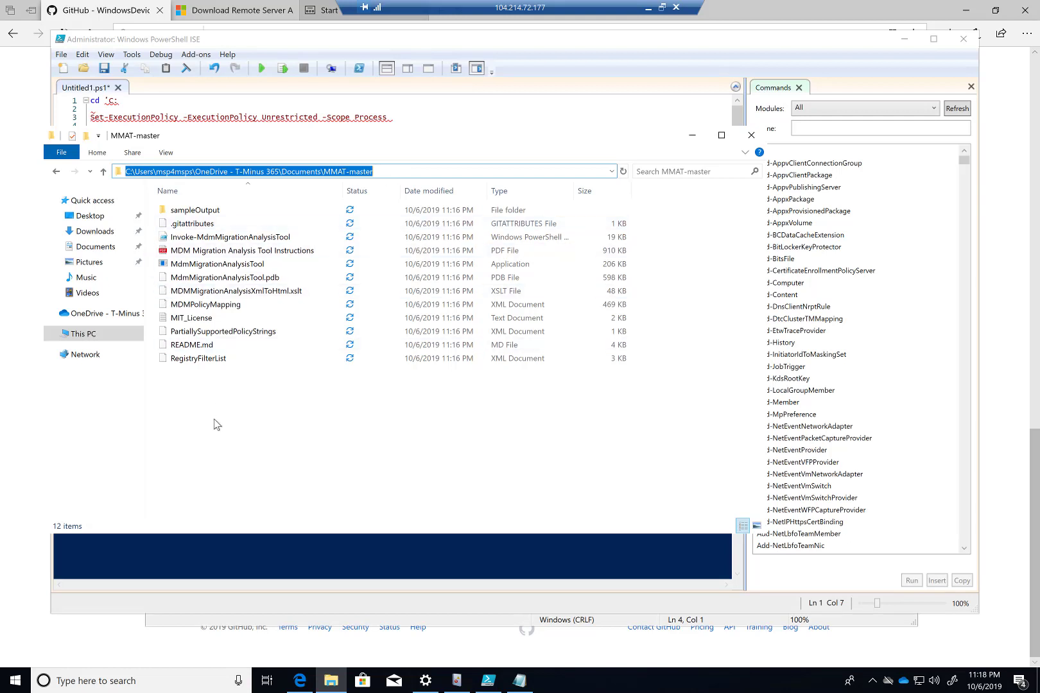
pyautogui.click(224, 397)
pyautogui.click(363, 173)
pyautogui.moveTo(395, 170); pyautogui.dragTo(121, 171)
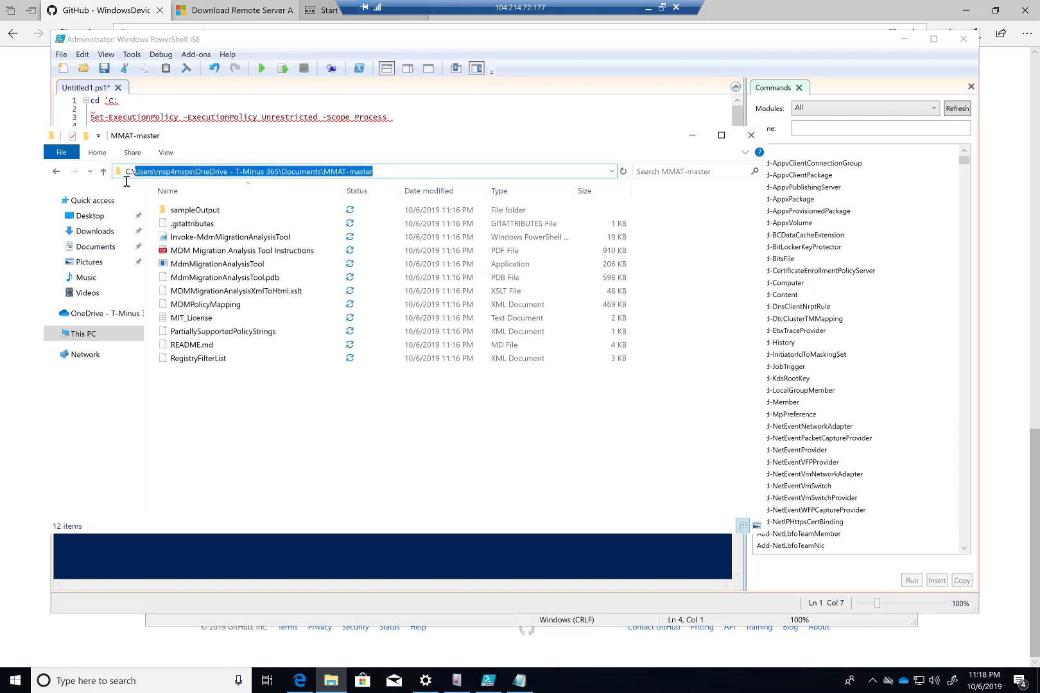
# - Clear the unfinished path after cd, add an opening single quote, and try pasting the folder path, undoing the paste
pyautogui.click(156, 100)
pyautogui.press('BackSpace')
pyautogui.press('BackSpace')
pyautogui.press('BackSpace')
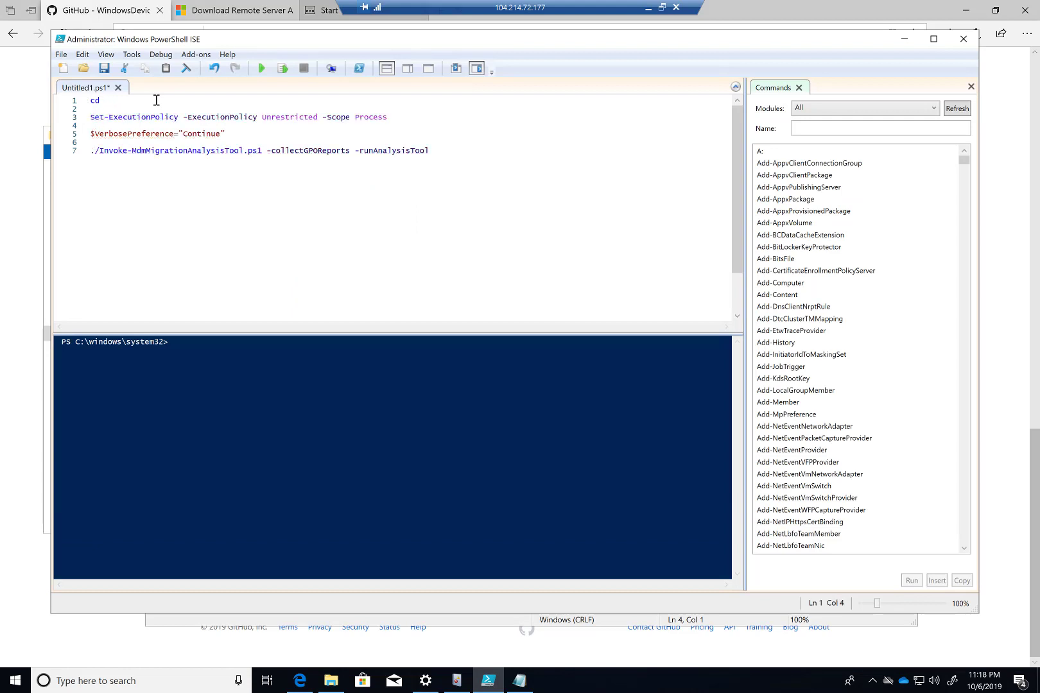
pyautogui.write("'")
pyautogui.hotkey('ctrl', 'v')
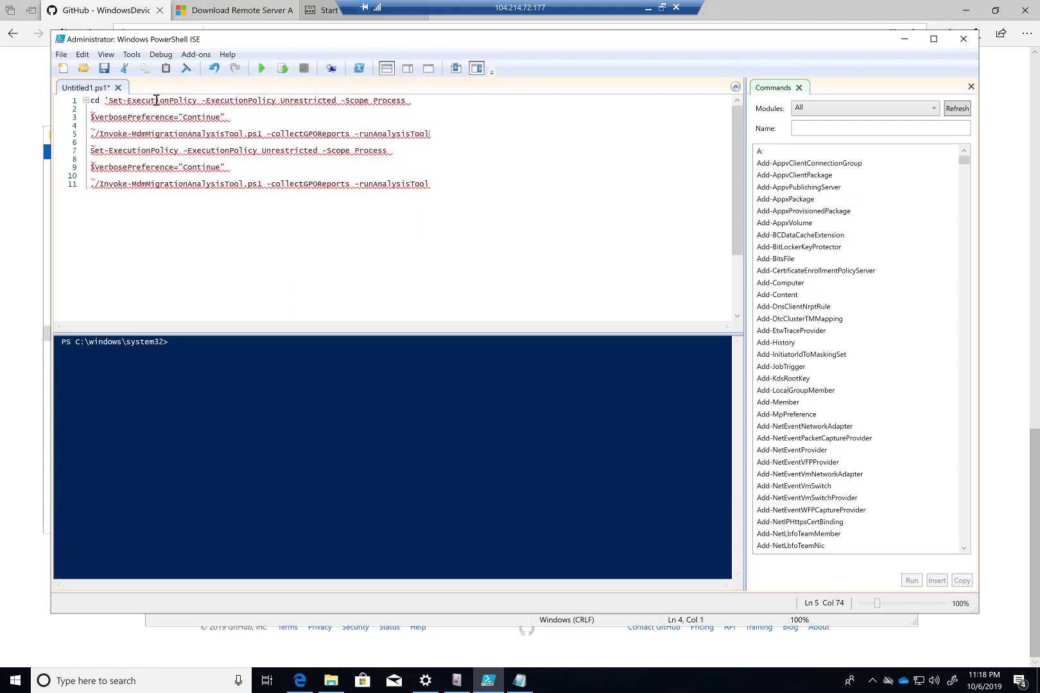
pyautogui.hotkey('ctrl', 'z')
# - Copy the full path of the MMAT-master folder and complete the cd command with it, closing the single quote
pyautogui.hotkey('alt', 'Tab')
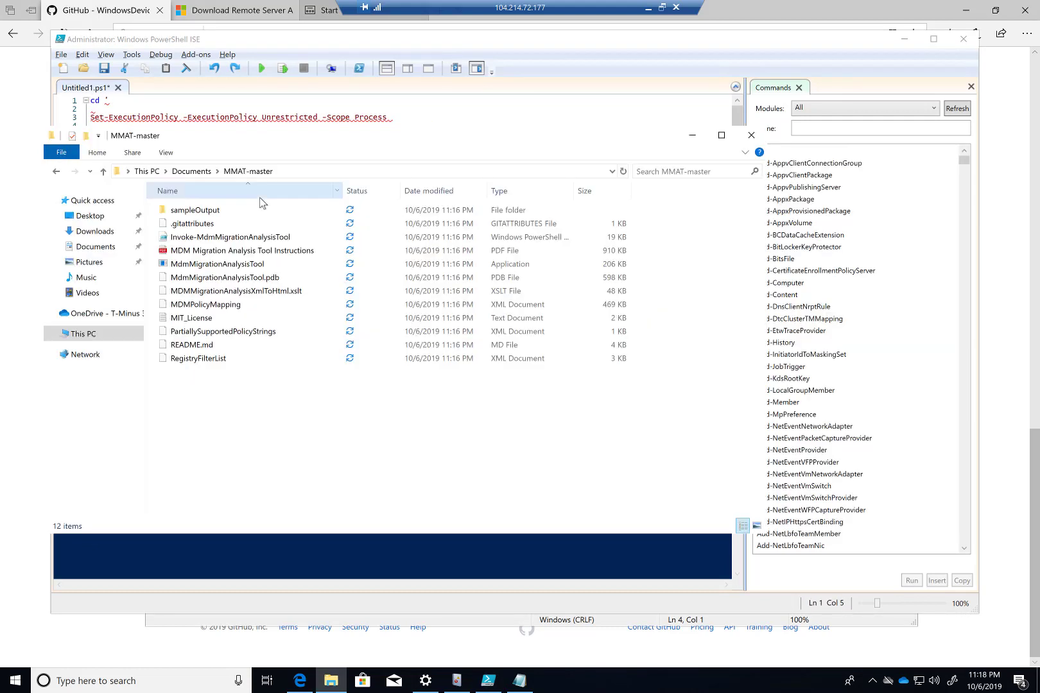
pyautogui.click(321, 171)
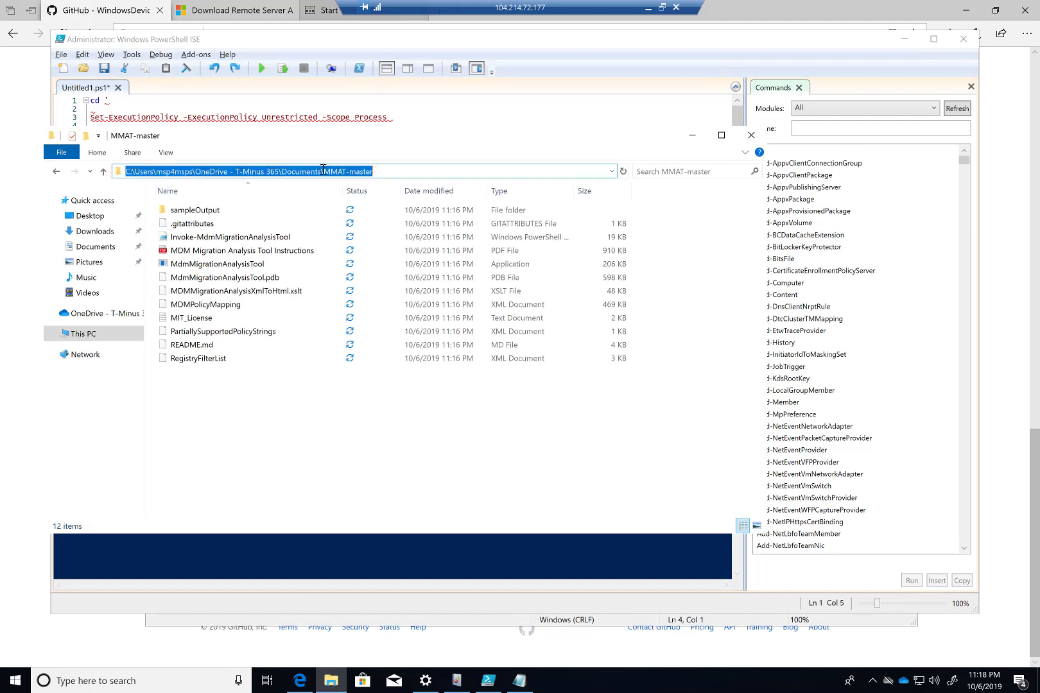
pyautogui.hotkey('ctrl', 'c')
pyautogui.click(336, 95)
pyautogui.hotkey('ctrl', 'v')
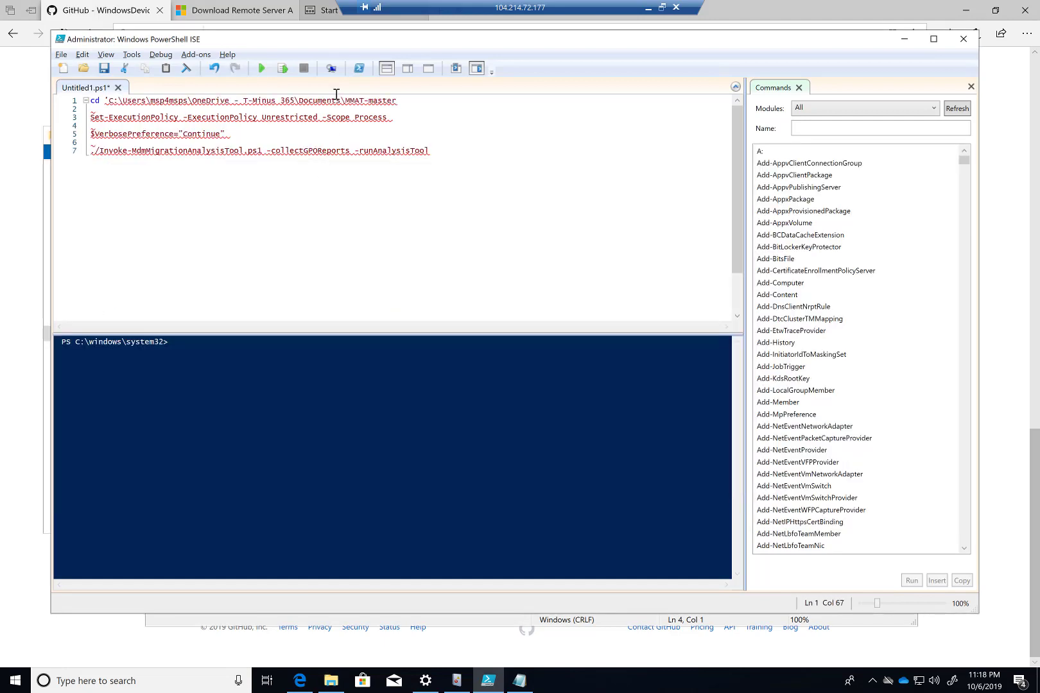
pyautogui.write("'")
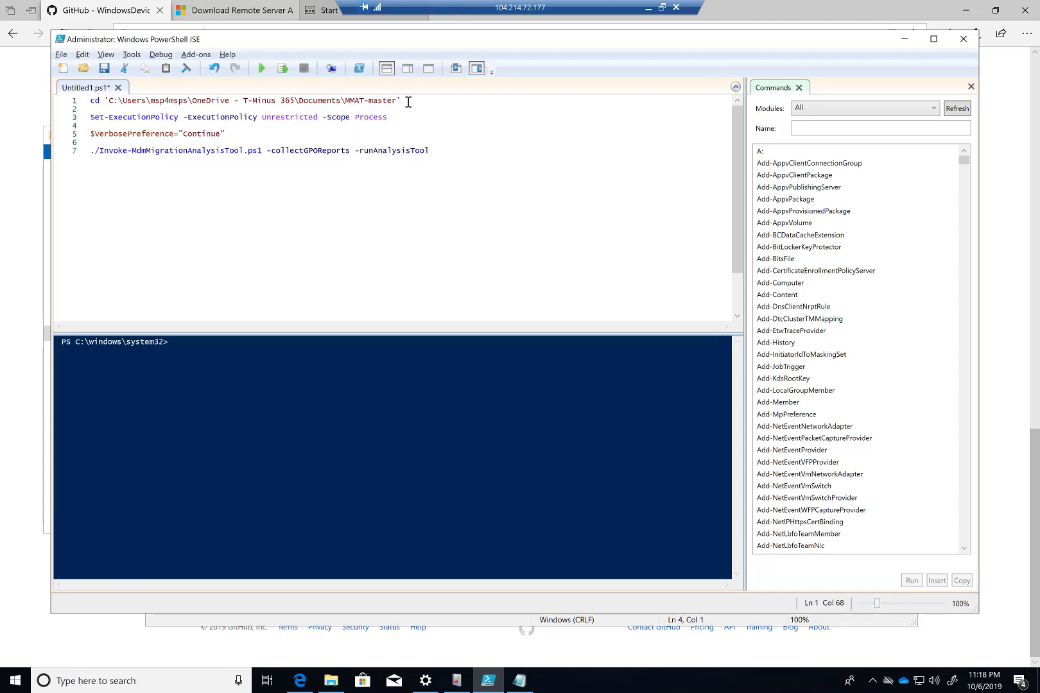
# - Run the cd line for the MMAT-master folder and the Set-ExecutionPolicy Unrestricted line, each as its own selection
pyautogui.moveTo(406, 101); pyautogui.dragTo(294, 100)
pyautogui.moveTo(142, 85); pyautogui.dragTo(77, 84)
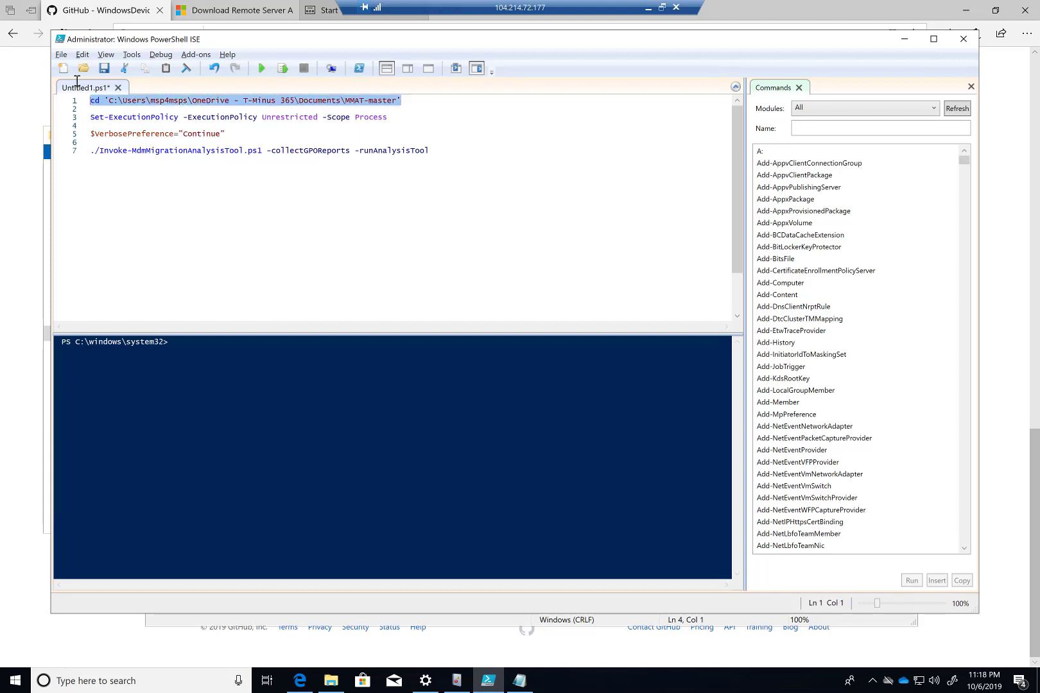
pyautogui.click(278, 71)
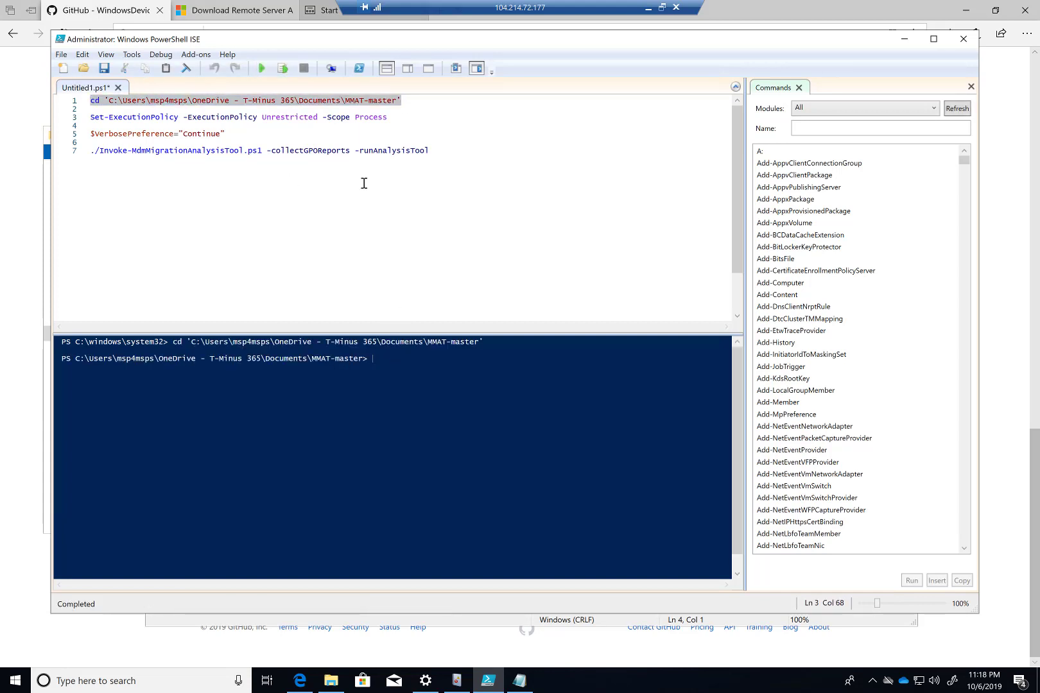
pyautogui.moveTo(89, 119); pyautogui.dragTo(388, 119)
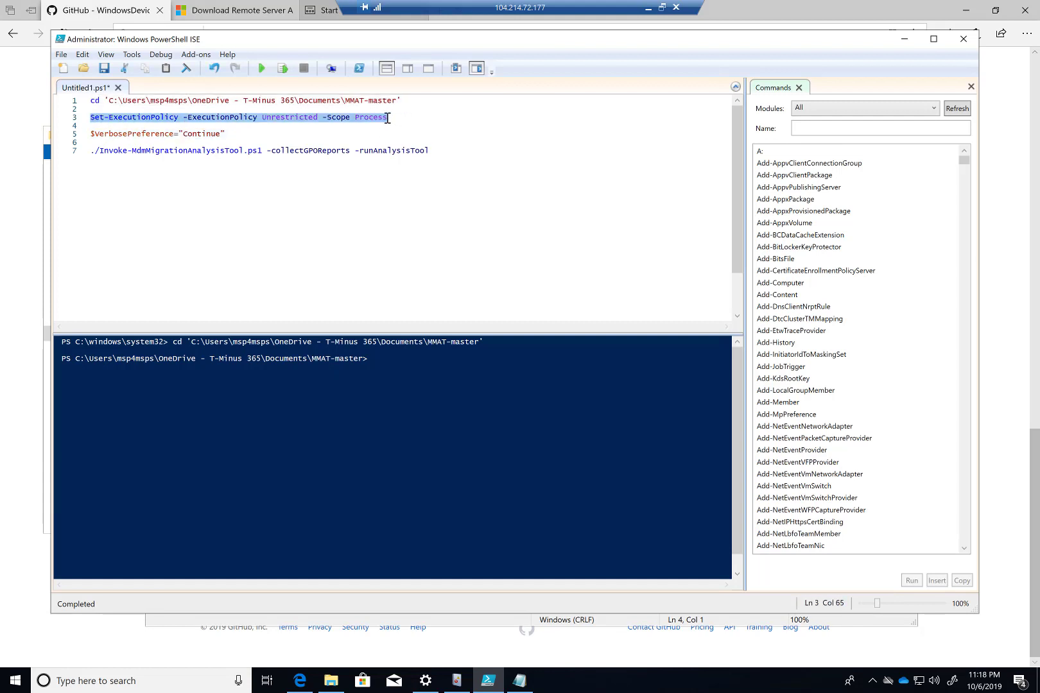
pyautogui.click(284, 70)
pyautogui.click(483, 349)
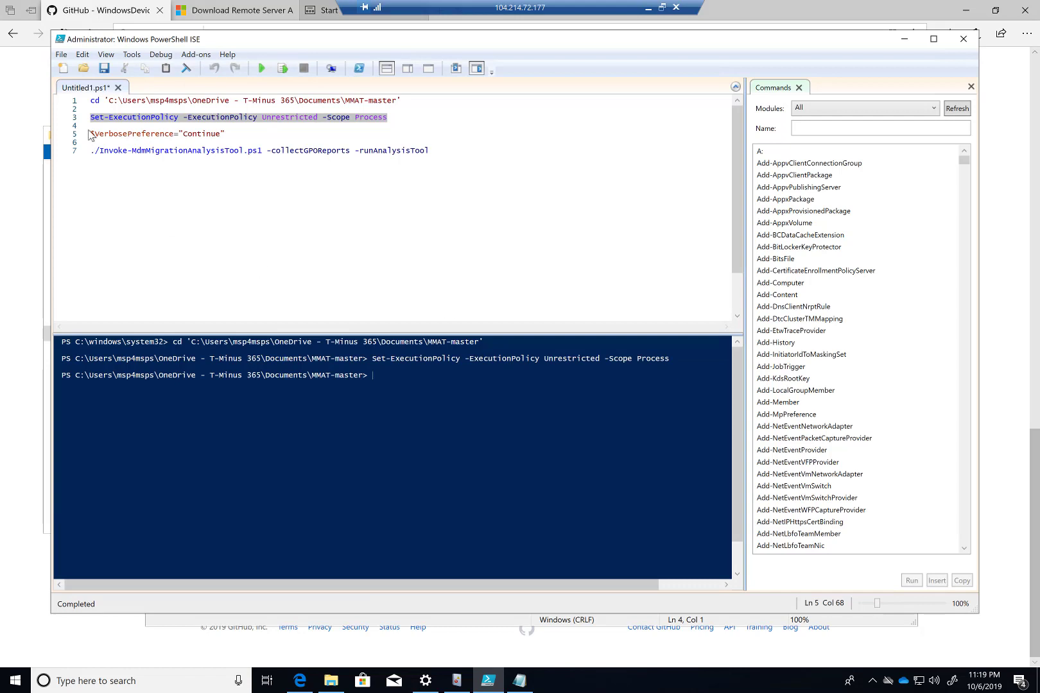
# - Run only the $VerbosePreference="Continue" line of the script as a selection
pyautogui.moveTo(226, 134); pyautogui.dragTo(83, 133)
pyautogui.moveTo(232, 135); pyautogui.dragTo(81, 138)
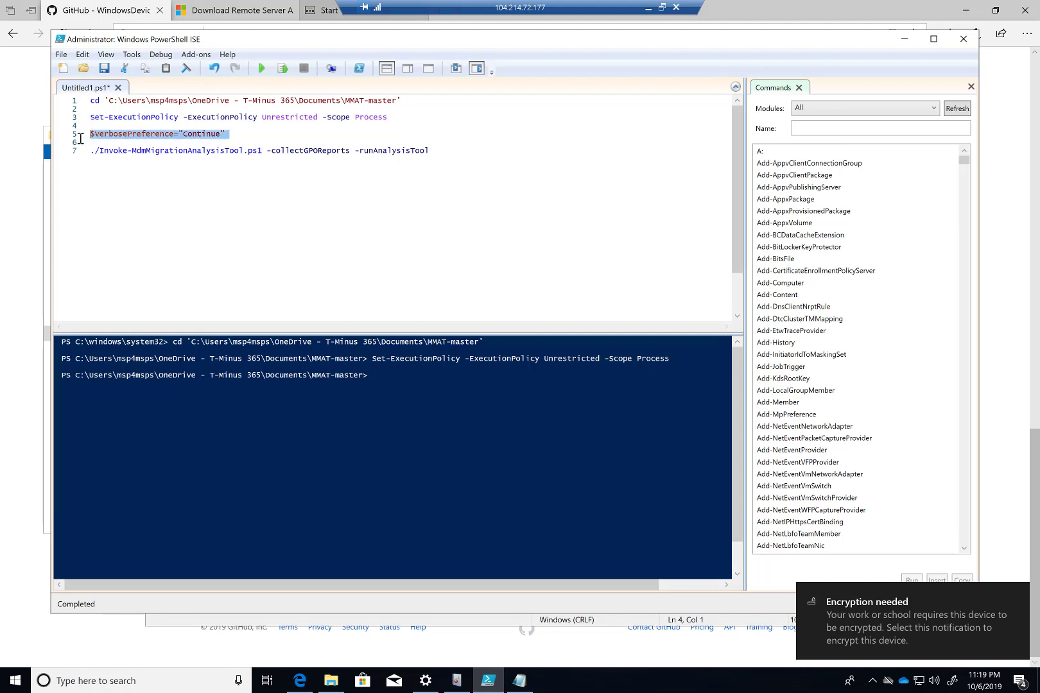
pyautogui.click(285, 72)
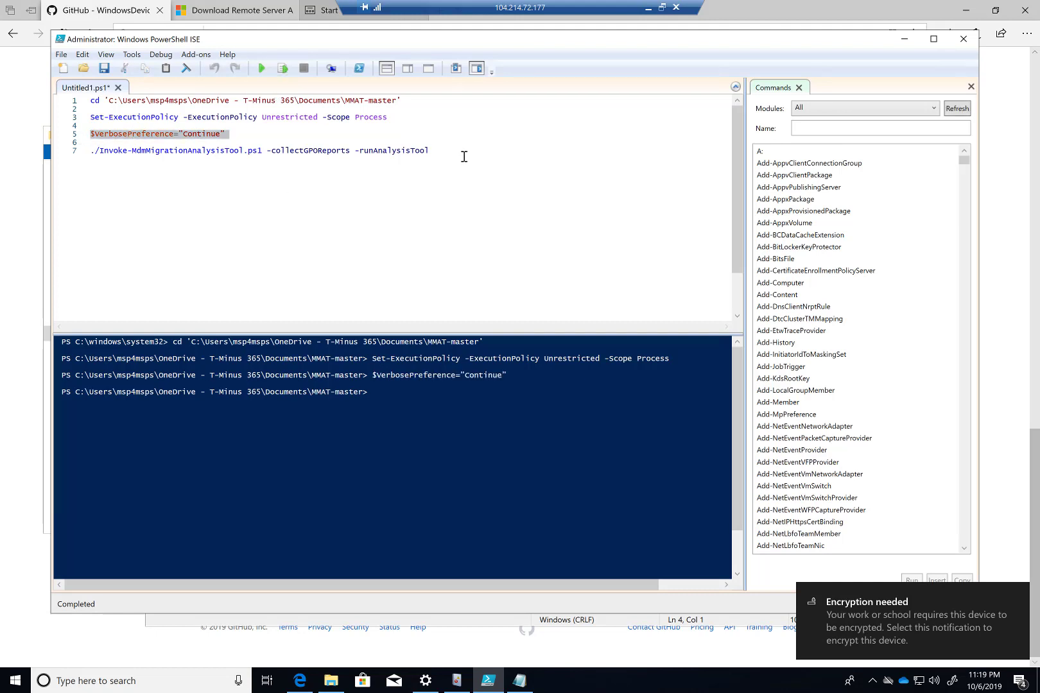
# - Try to run the ./Invoke-MdmMigrationAnalysisTool.ps1 -collectGPOReports -runAnalysisTool line as a selection, allowing the script to run once
pyautogui.moveTo(449, 154); pyautogui.dragTo(85, 149)
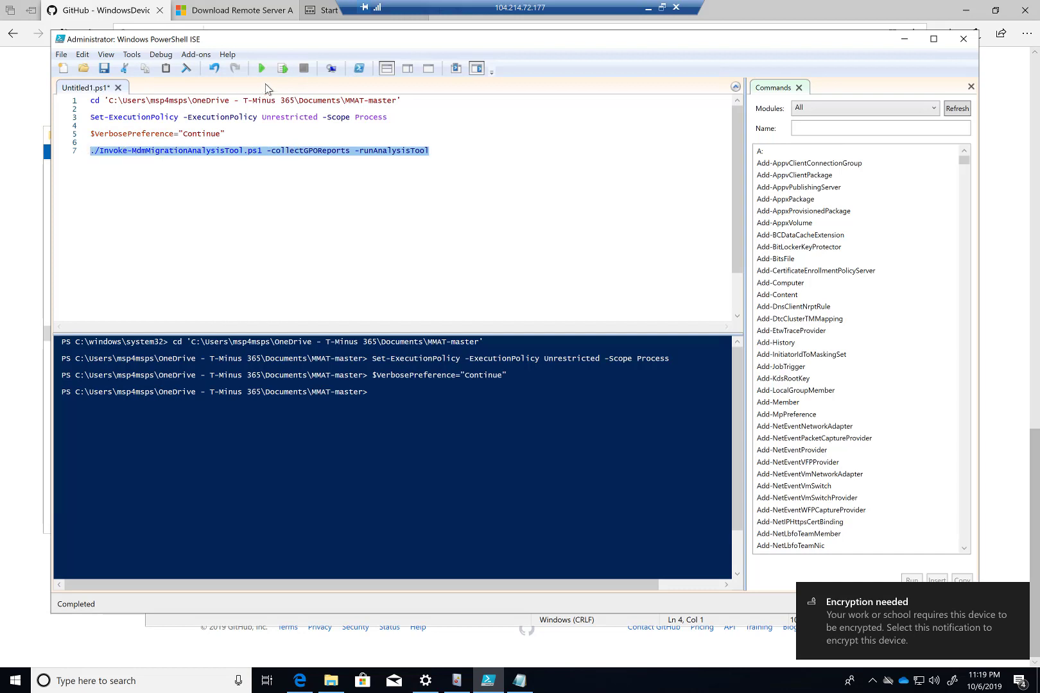
pyautogui.click(283, 68)
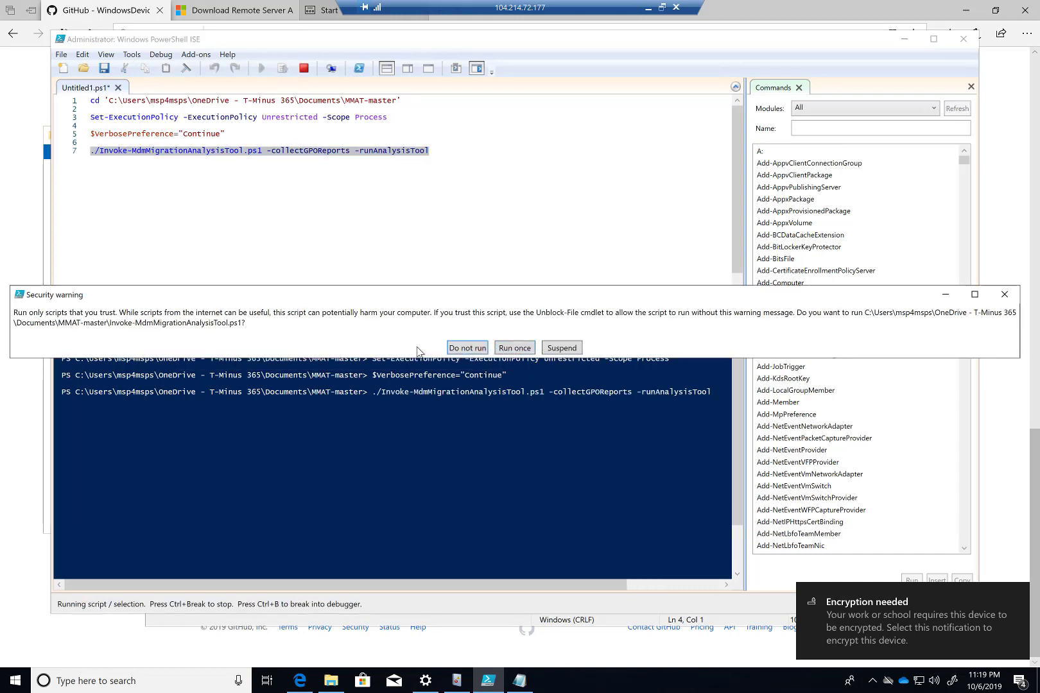
pyautogui.click(515, 348)
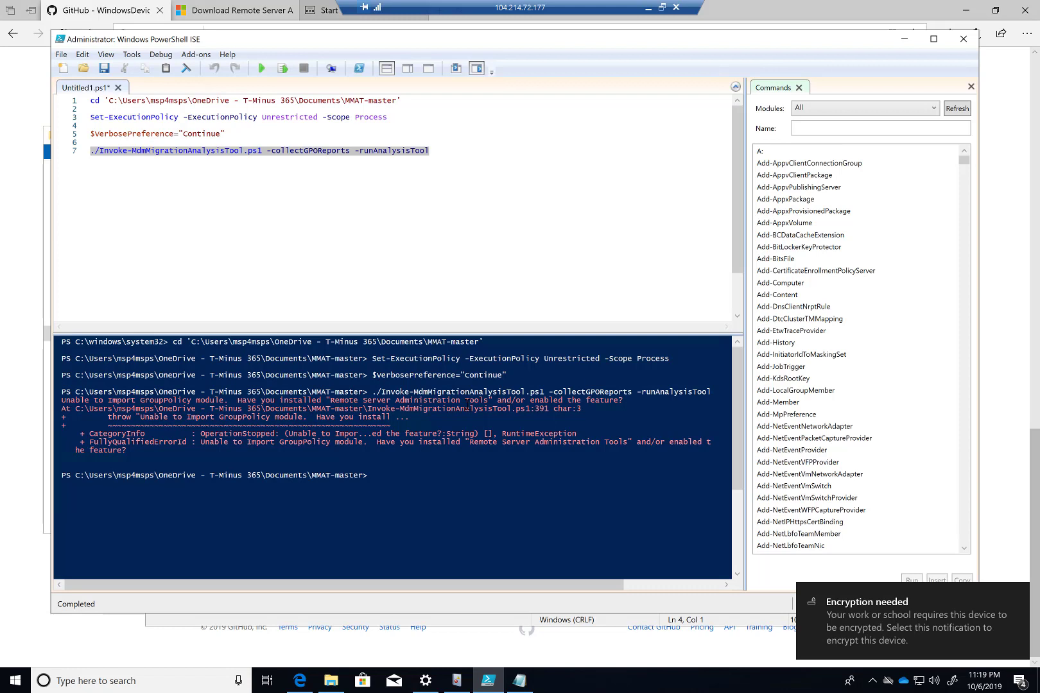
# - Switch to the MMAT GitHub page in Edge and open its Windows 10 Remote Server Administration Tools download link in a new tab
pyautogui.click(649, 8)
pyautogui.hotkey('alt', 'Tab')
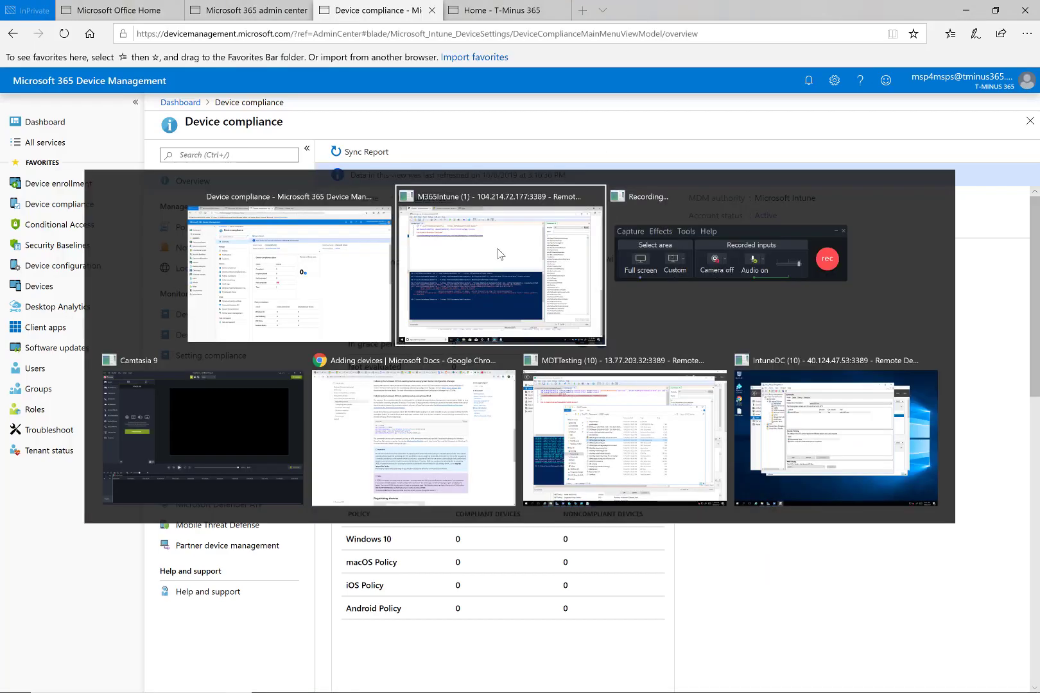
pyautogui.hotkey('alt', 'Tab')
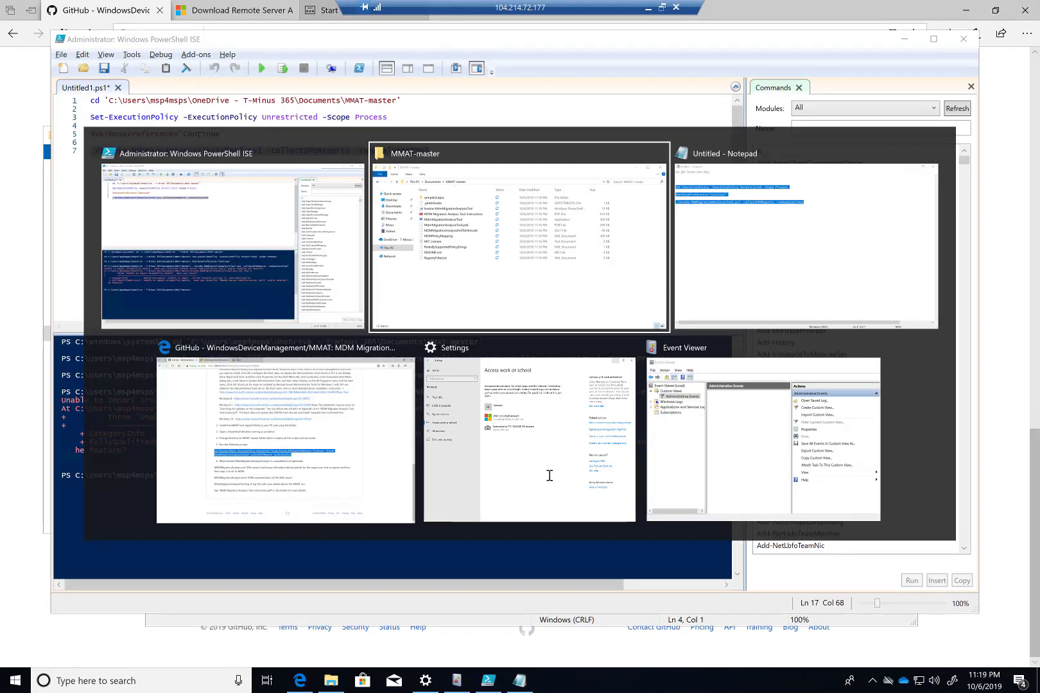
pyautogui.click(341, 438)
pyautogui.scroll(6, 418, 384)
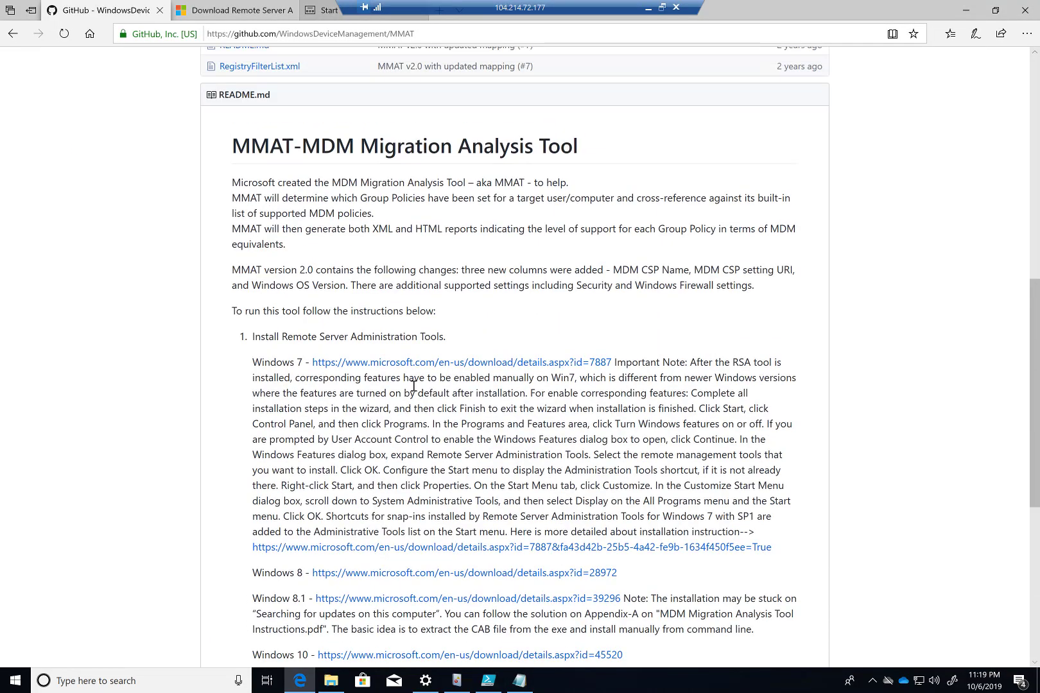
pyautogui.scroll(-3, 443, 412)
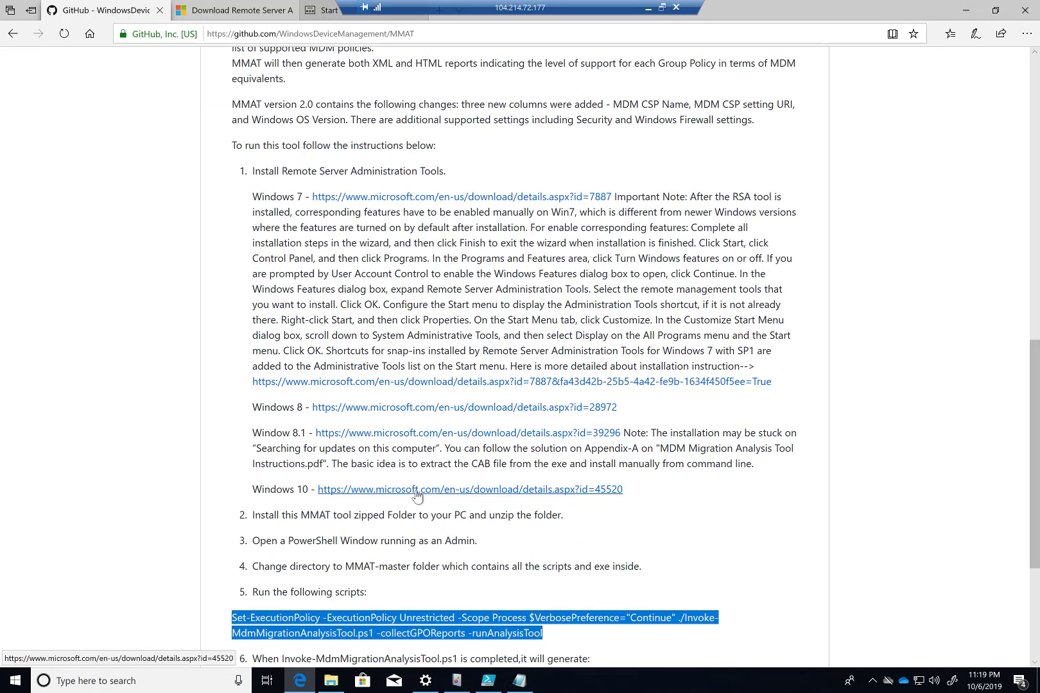
pyautogui.rightClick(416, 493)
pyautogui.click(477, 271)
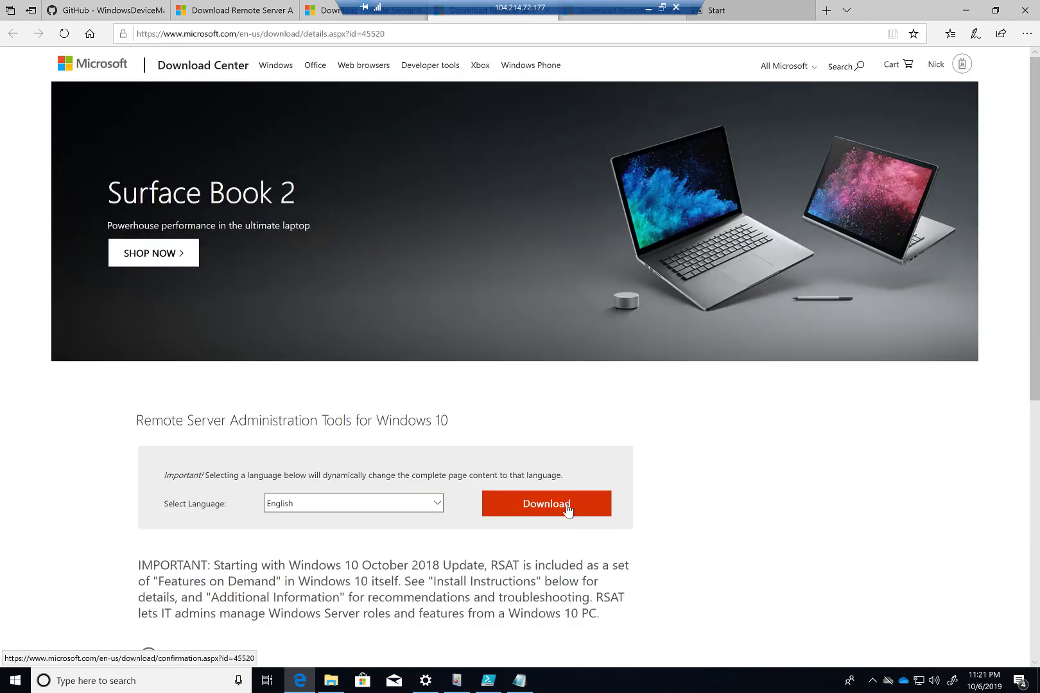
# - Download WindowsTH-RSAT_WS_1709-x64.msu from the Remote Server Administration Tools page and open the file directly
pyautogui.click(569, 508)
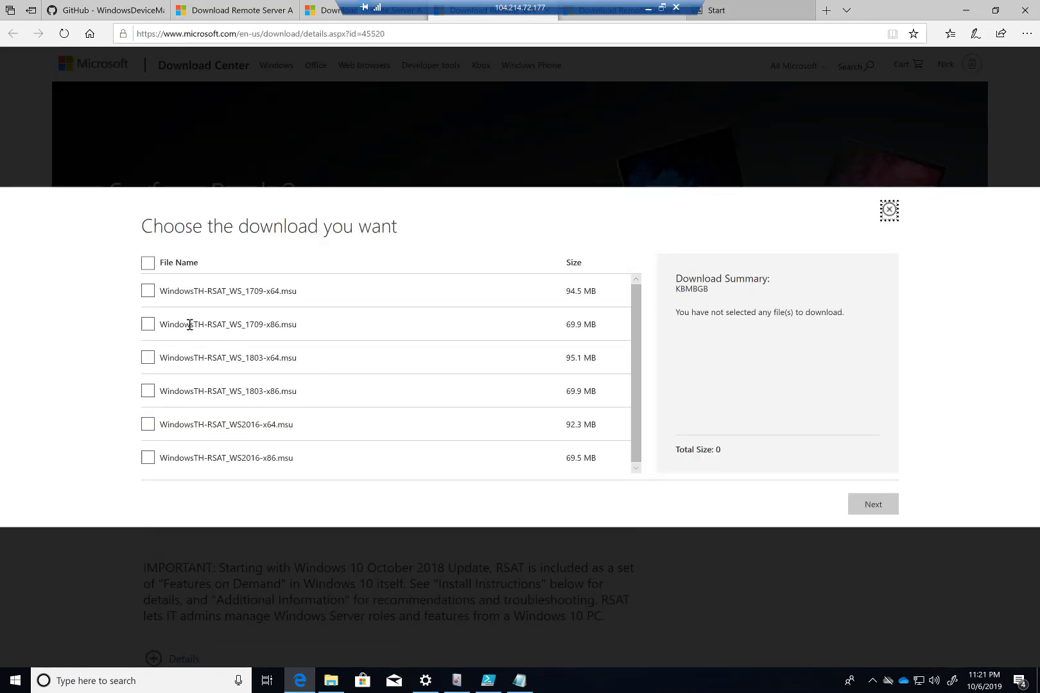
pyautogui.click(148, 291)
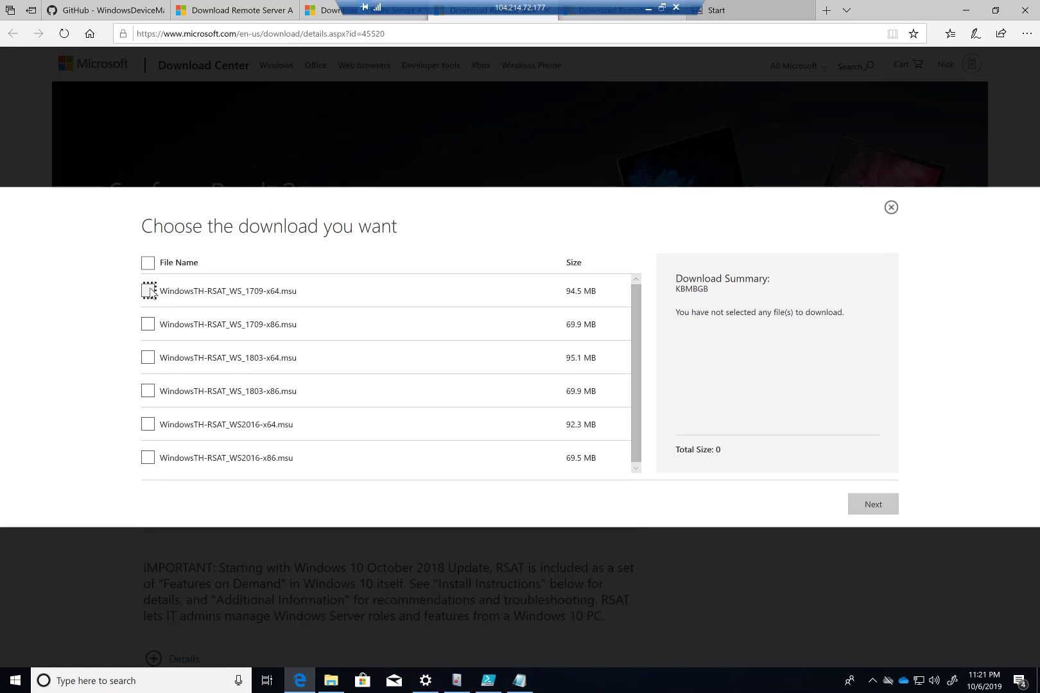
pyautogui.click(869, 516)
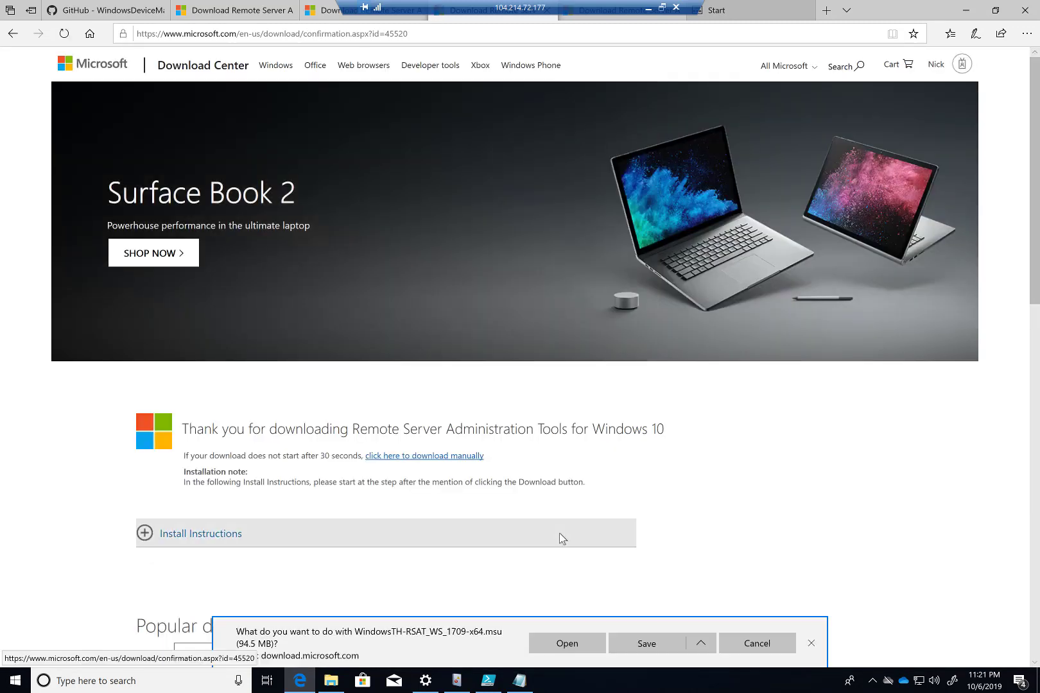
pyautogui.click(574, 644)
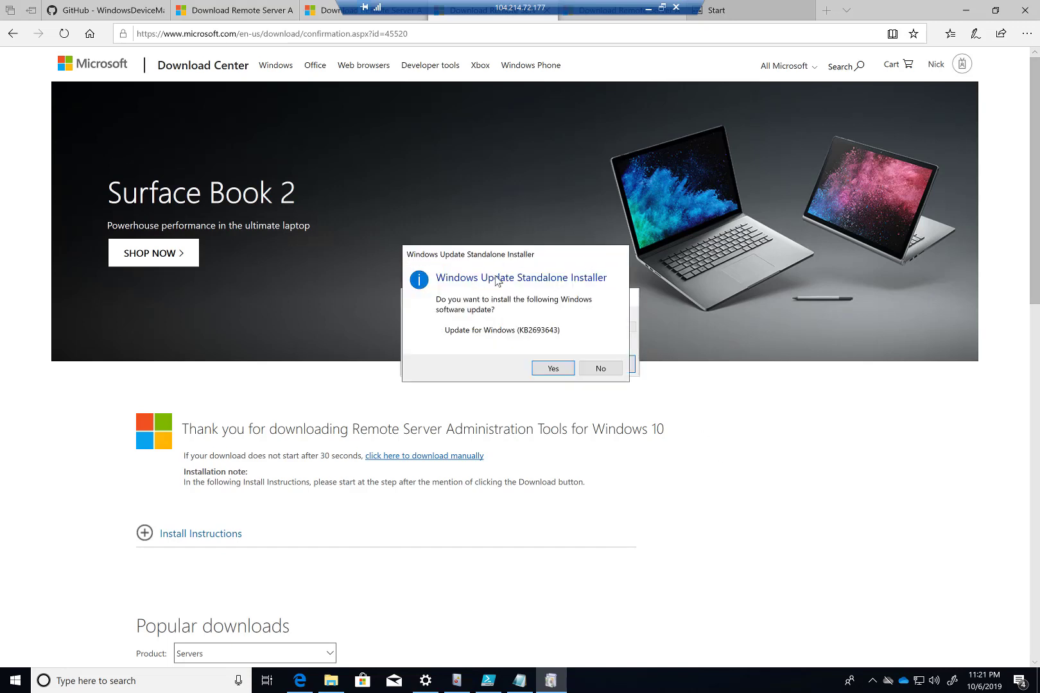
# - Install the Update for Windows (KB2693643), accept its license terms, and close the installer once it has finished
pyautogui.click(551, 370)
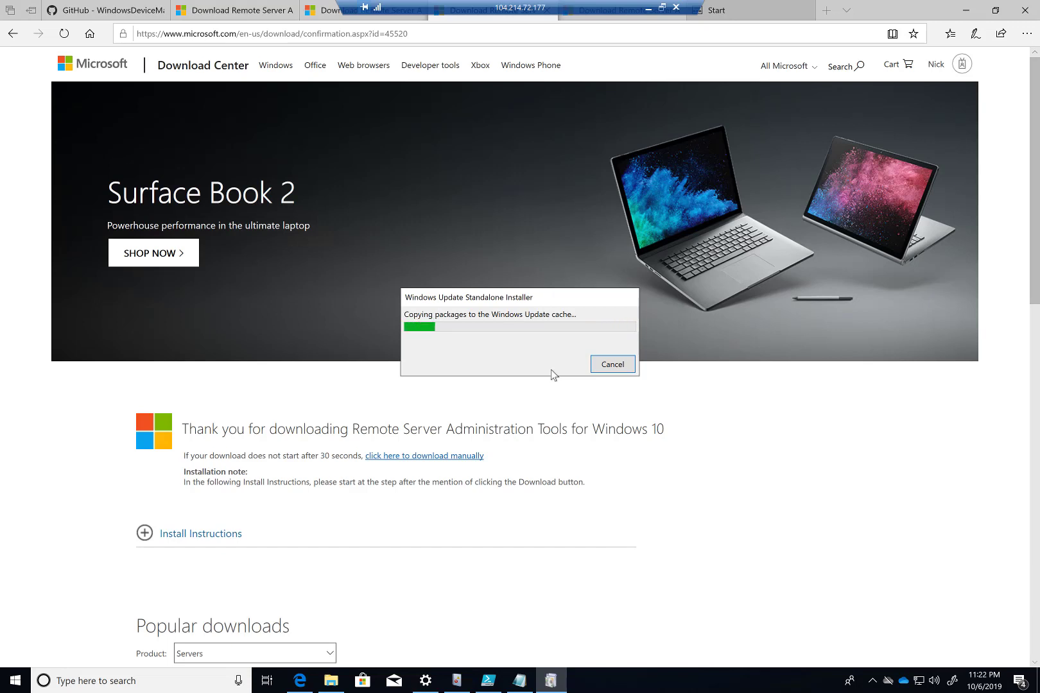
pyautogui.click(608, 441)
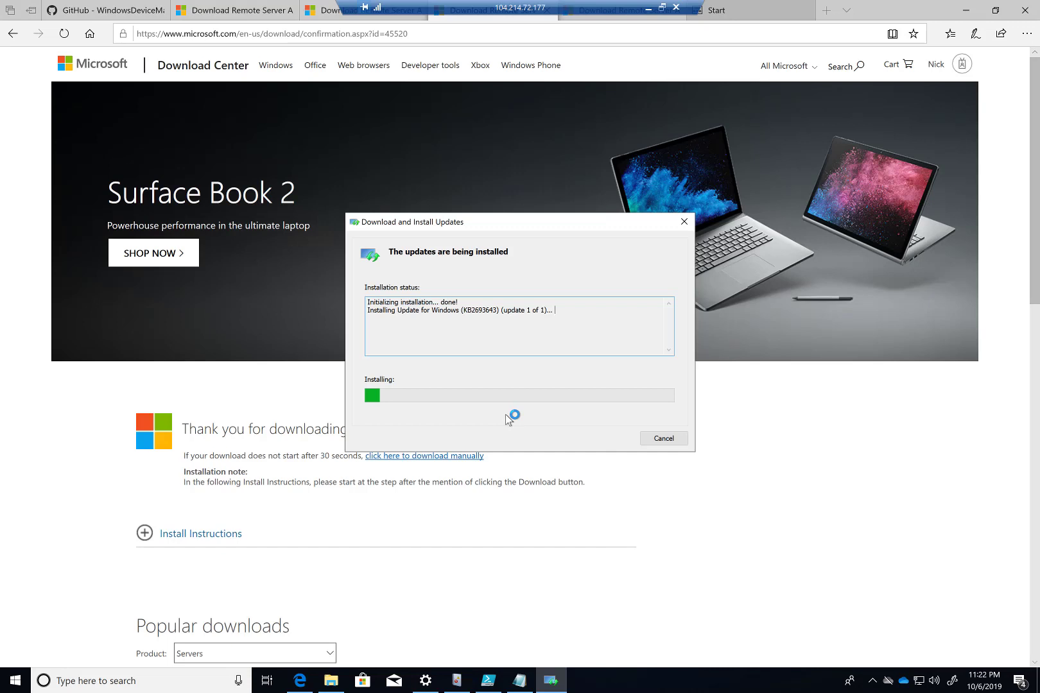
pyautogui.moveTo(489, 226); pyautogui.dragTo(435, 226)
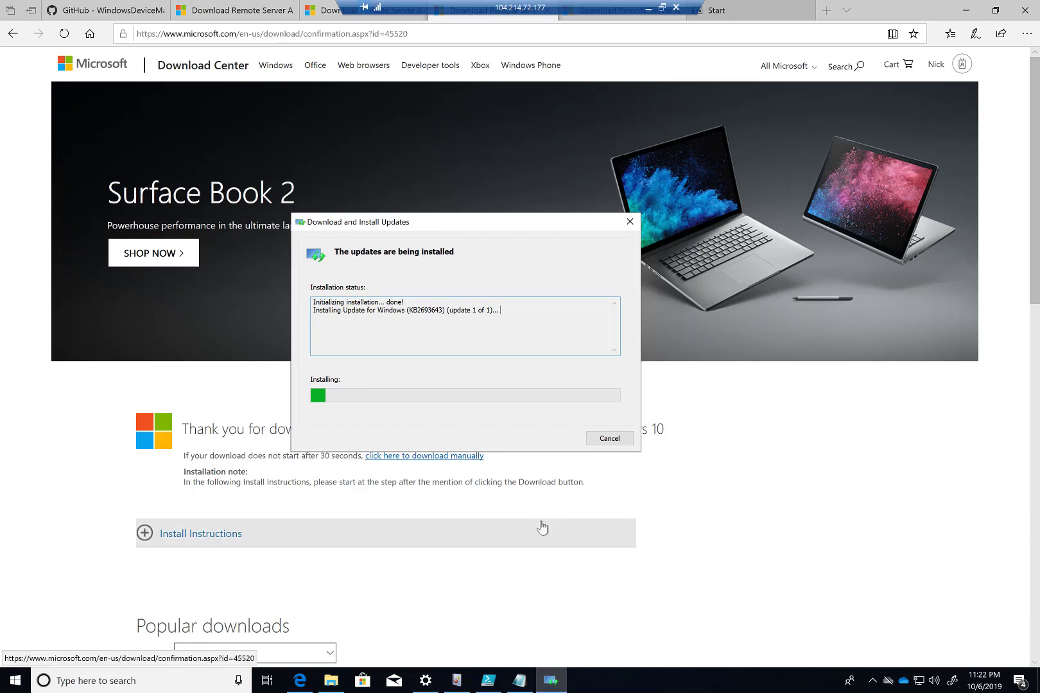
pyautogui.click(648, 11)
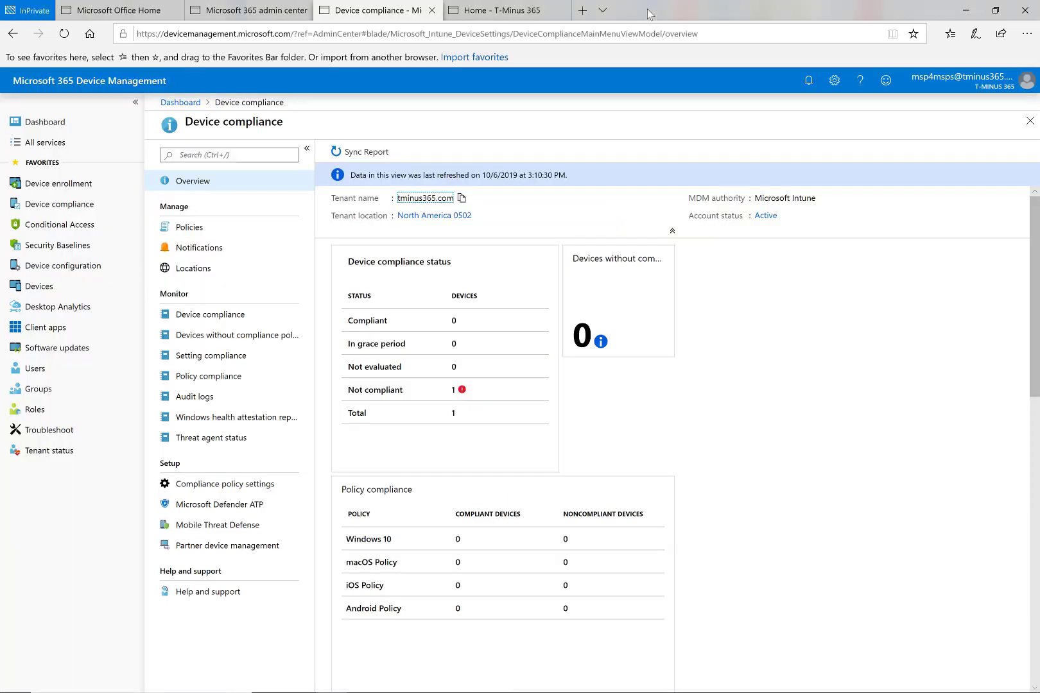
pyautogui.hotkey('alt', 'Tab')
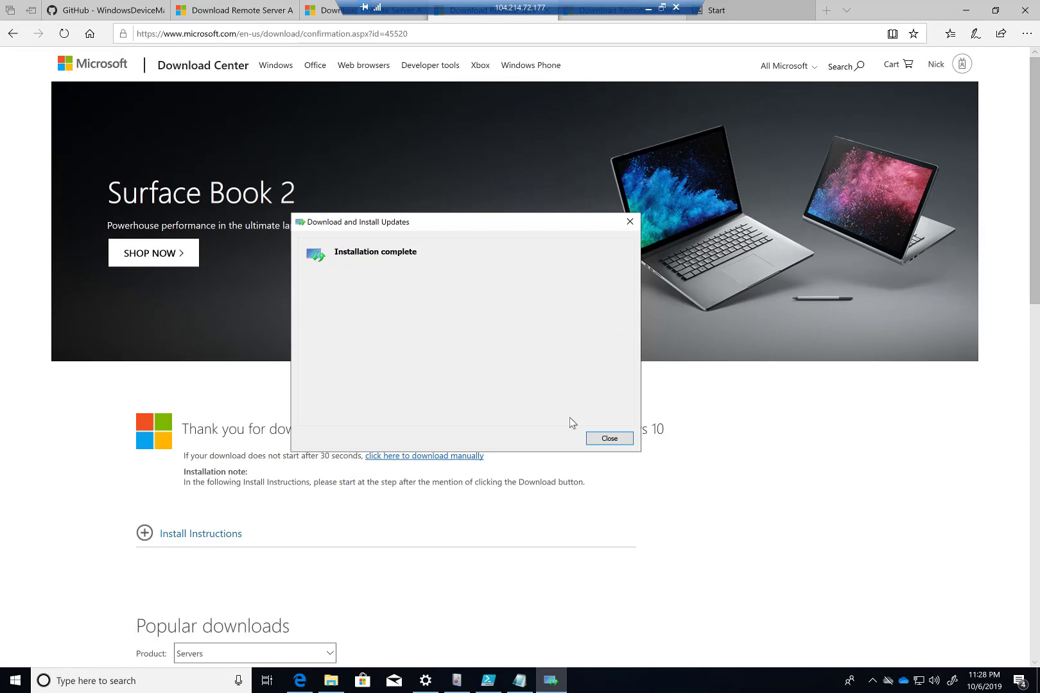
pyautogui.click(613, 441)
# - Return to PowerShell ISE and rerun only the Invoke-MdmMigrationAnalysisTool.ps1 line, allowing the script to run once
pyautogui.click(488, 680)
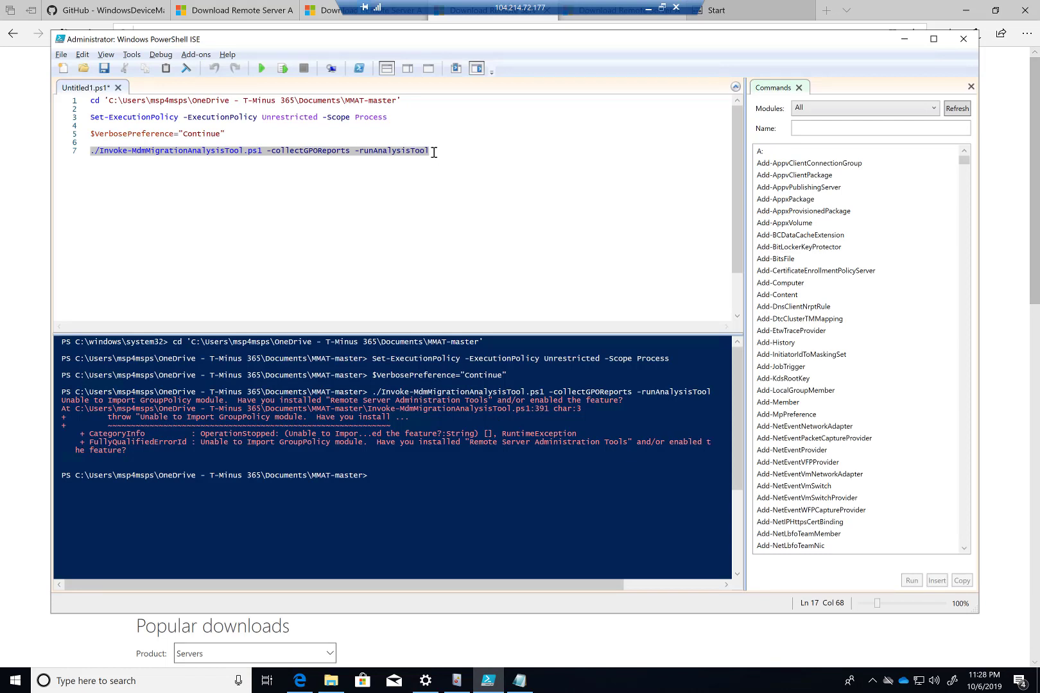
pyautogui.click(424, 192)
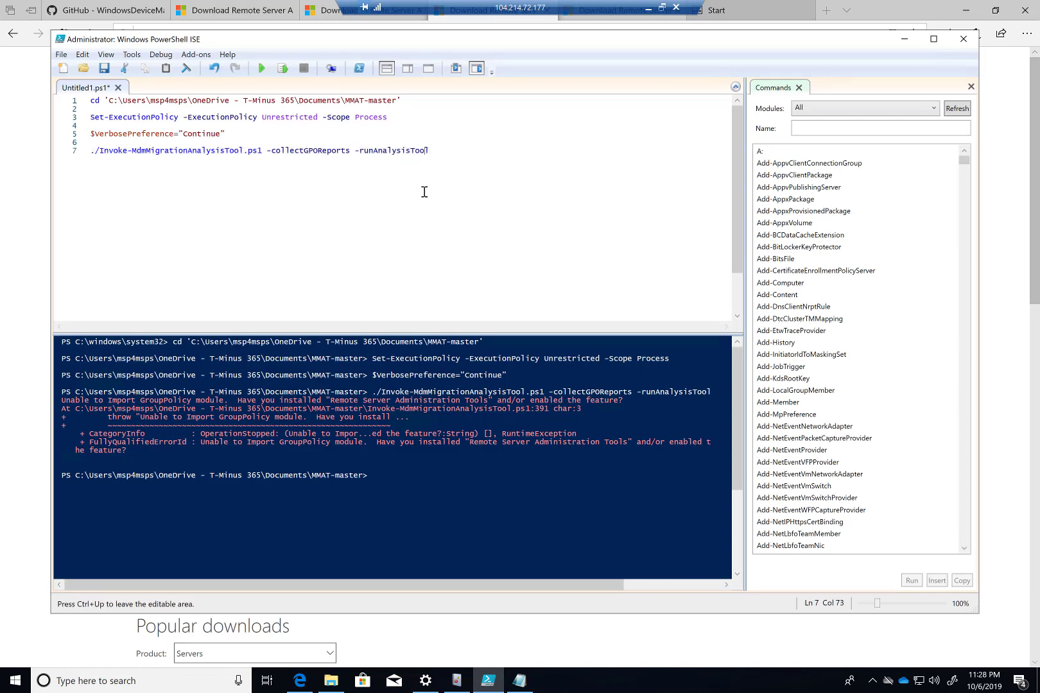
pyautogui.moveTo(441, 153); pyautogui.dragTo(92, 158)
pyautogui.click(283, 68)
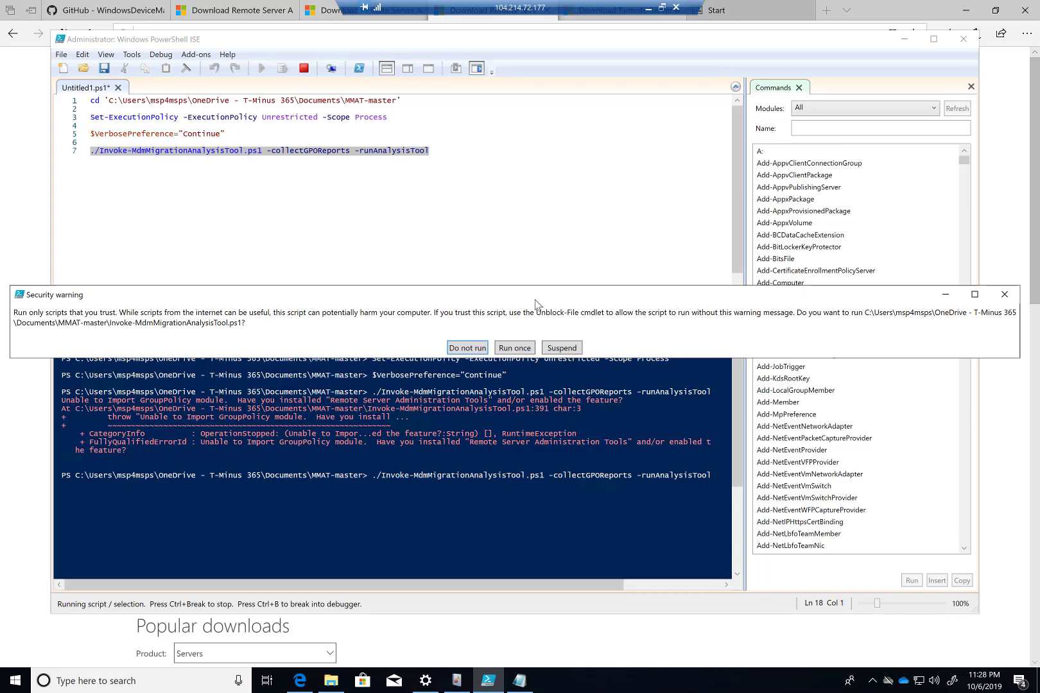
pyautogui.click(515, 348)
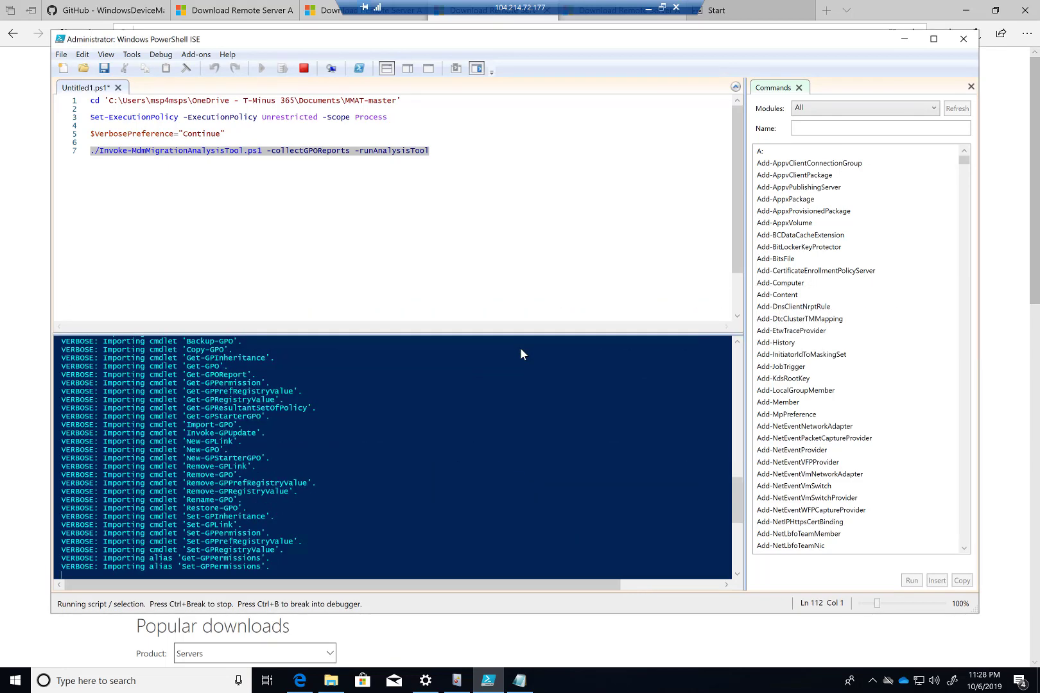
pyautogui.scroll(-3, 450, 505)
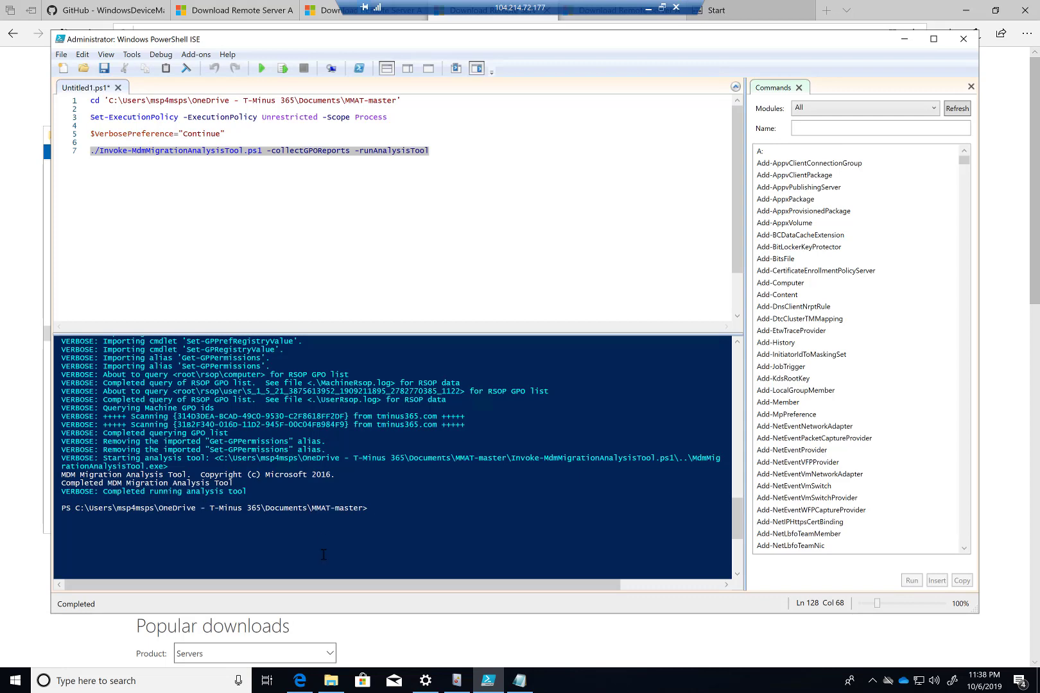
# - Open the MDMMigrationAnalysis HTML report from the MMAT-master folder and review its supported and unsupported computer policies
pyautogui.click(331, 682)
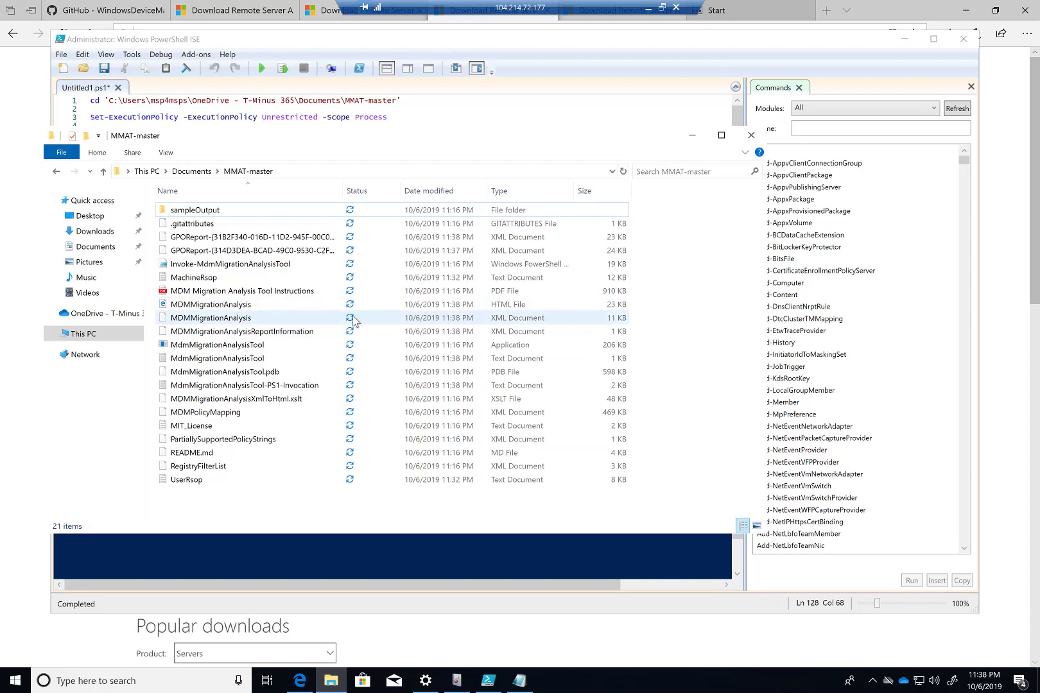
pyautogui.doubleClick(289, 305)
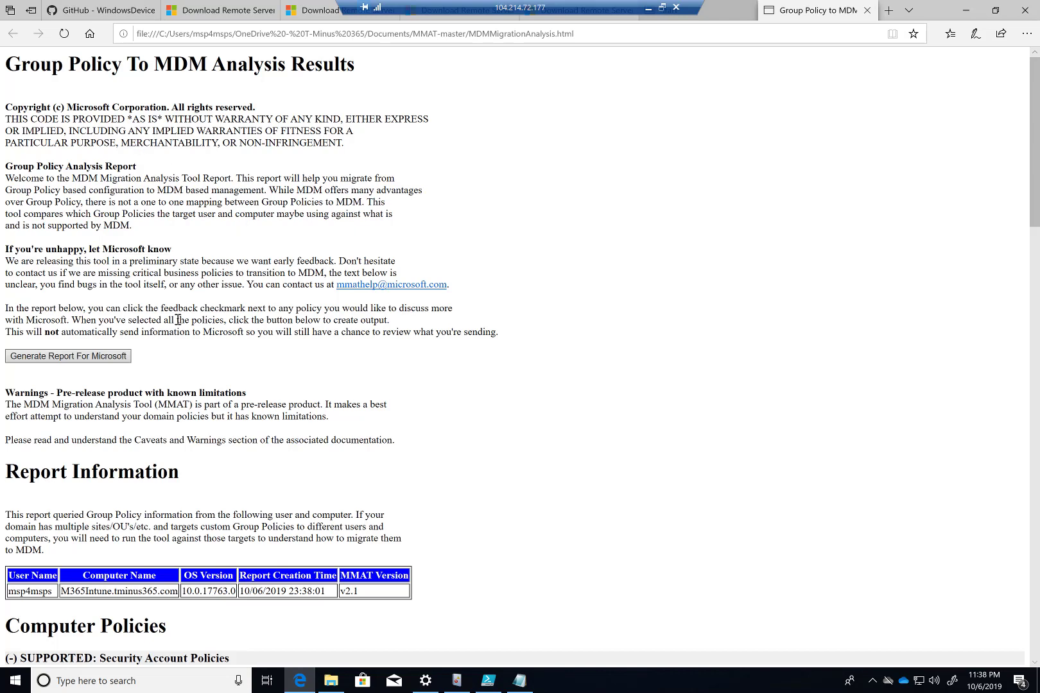
pyautogui.scroll(-5, 177, 320)
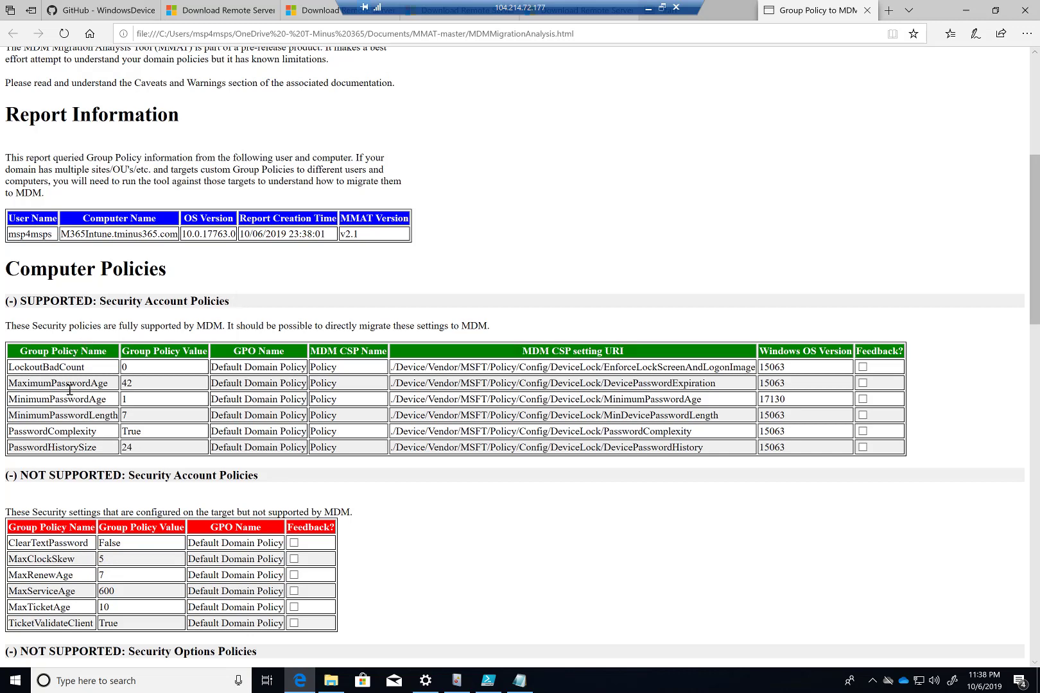
pyautogui.click(147, 400)
pyautogui.scroll(-3, 395, 516)
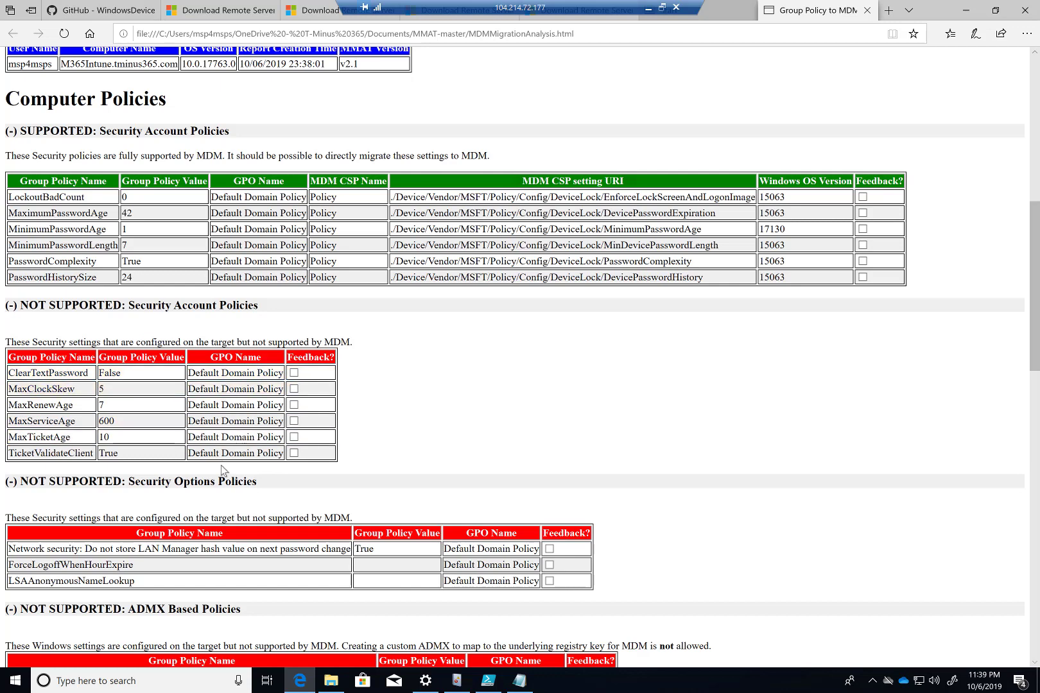
pyautogui.scroll(-3, 221, 466)
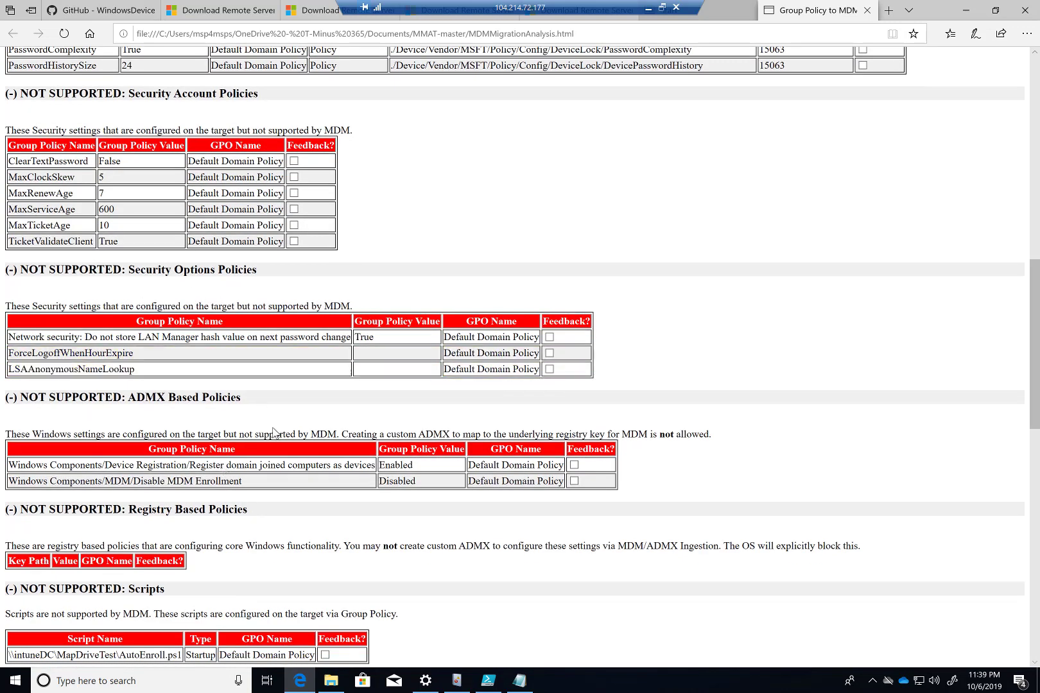
pyautogui.scroll(-1, 275, 434)
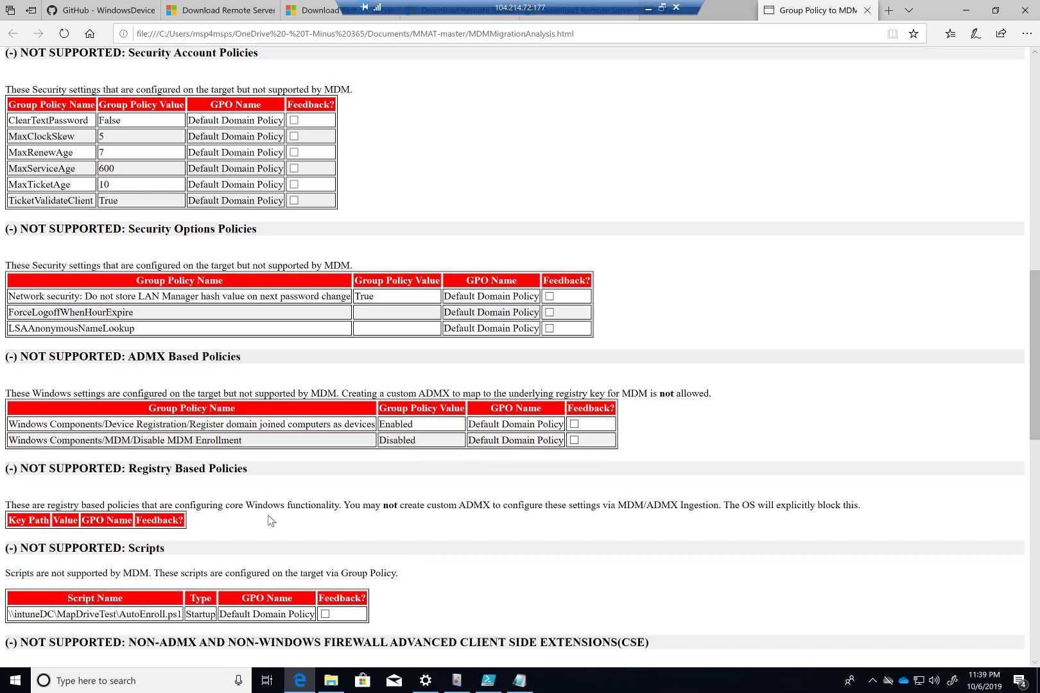
pyautogui.scroll(-2, 267, 517)
pyautogui.scroll(-2, 258, 551)
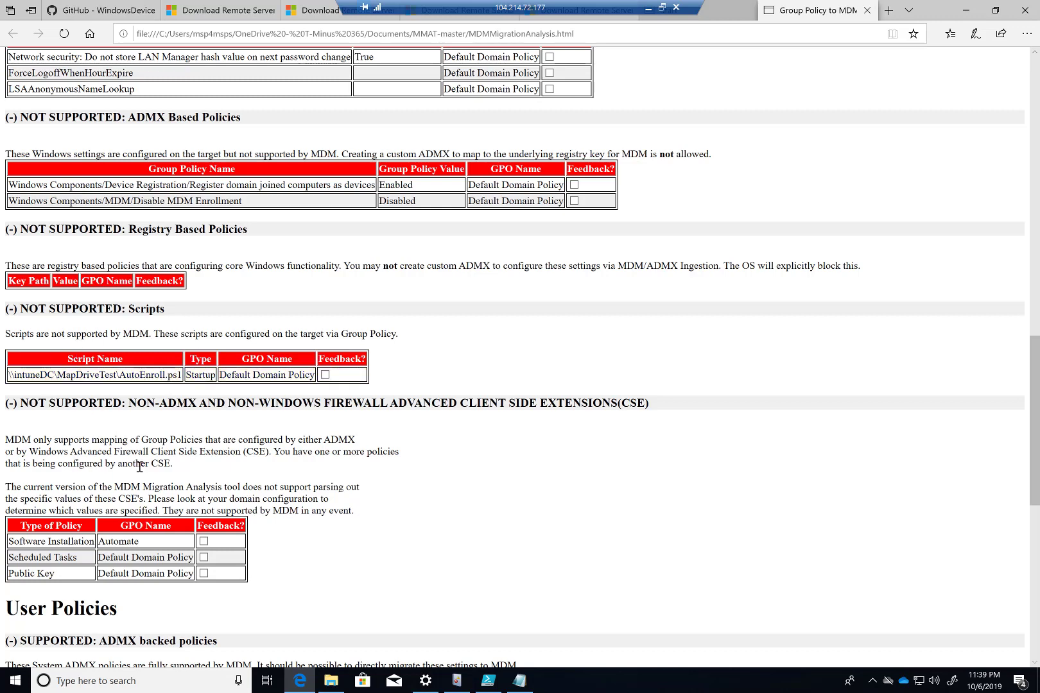
# - Examine the report's User Policies and Group Policy Object Information sections, and return to the start of the report
pyautogui.scroll(-3, 139, 467)
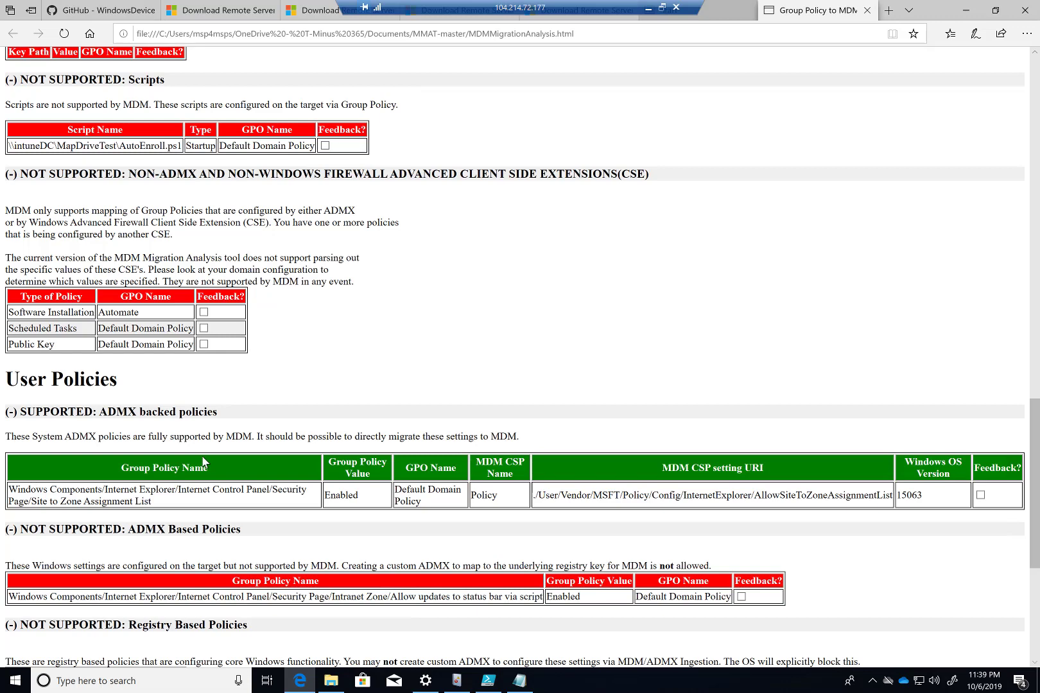
pyautogui.scroll(-1, 238, 423)
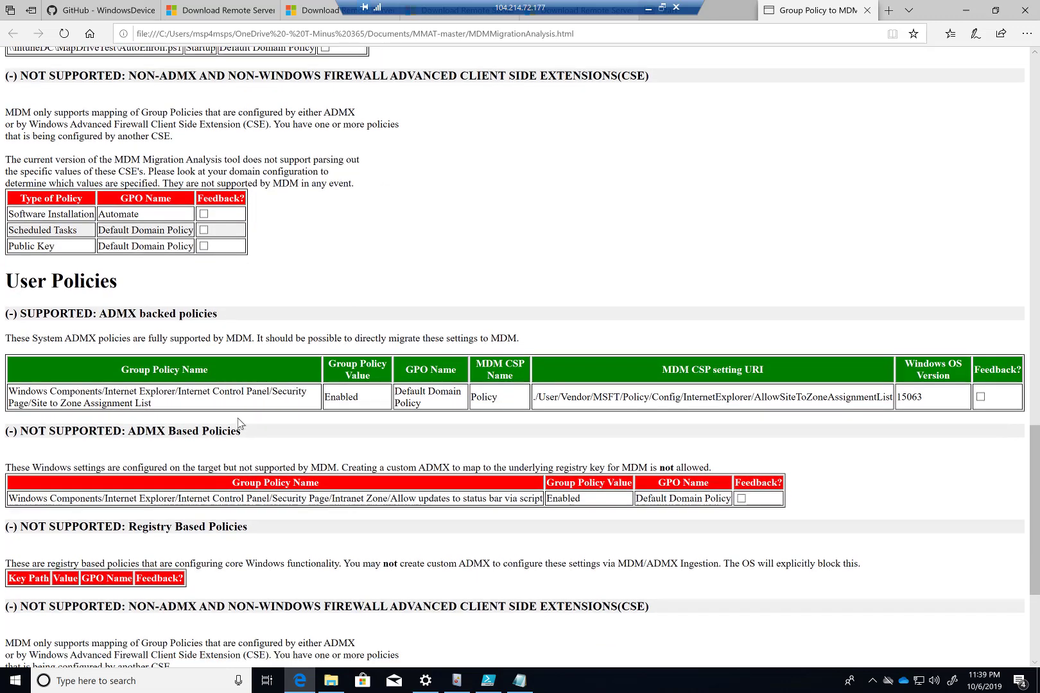
pyautogui.scroll(-2, 277, 453)
pyautogui.scroll(-1, 277, 454)
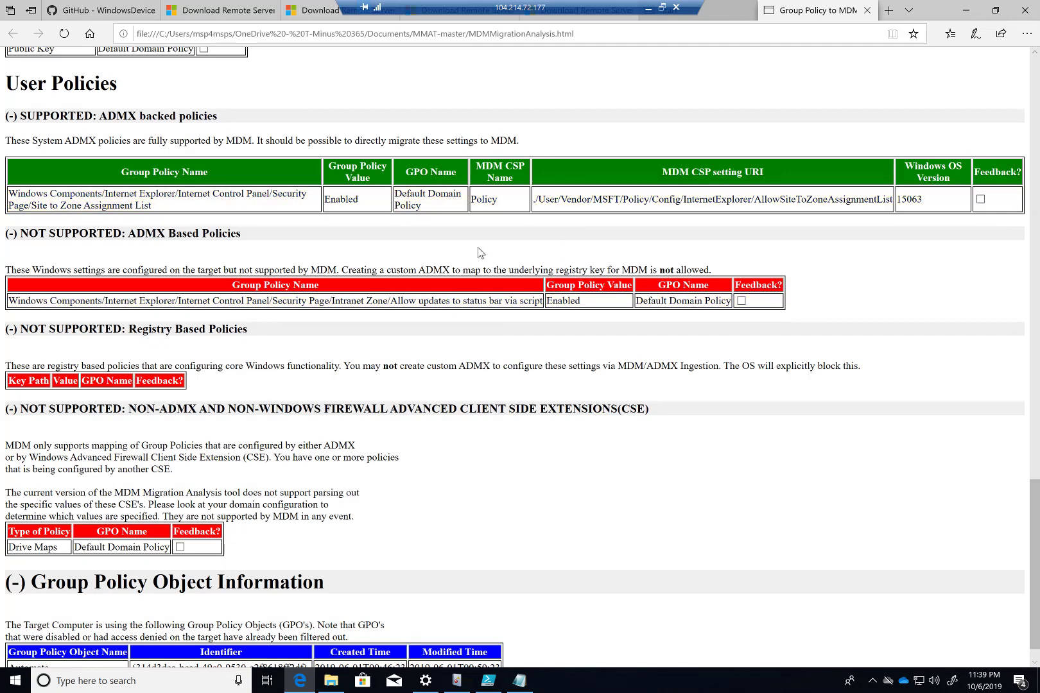
pyautogui.scroll(-1, 341, 245)
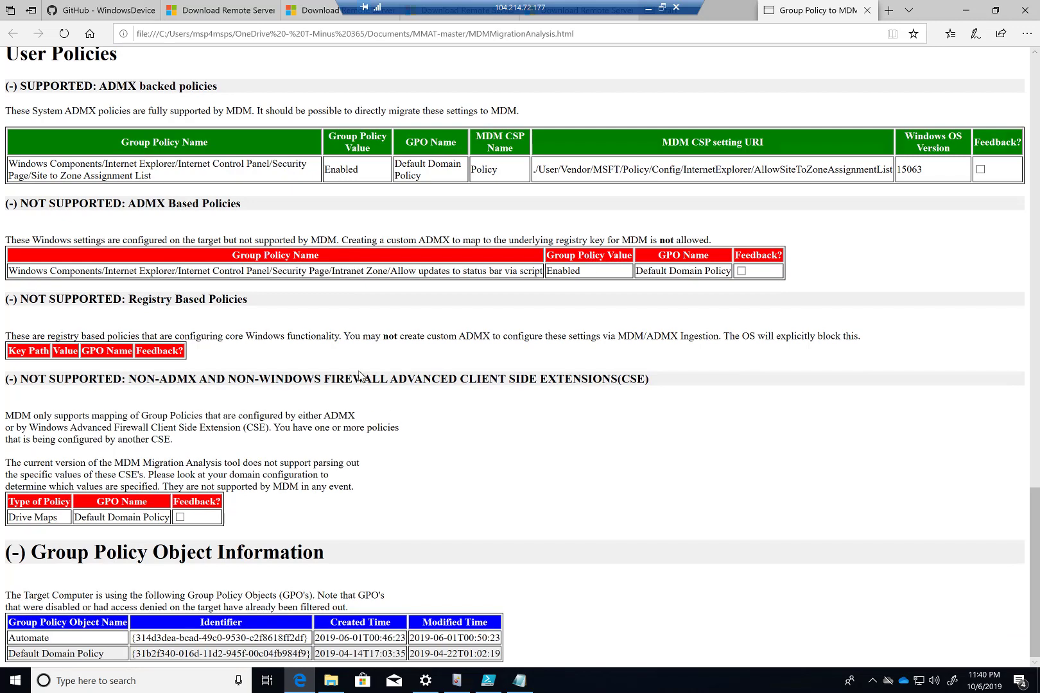
pyautogui.scroll(20, 359, 371)
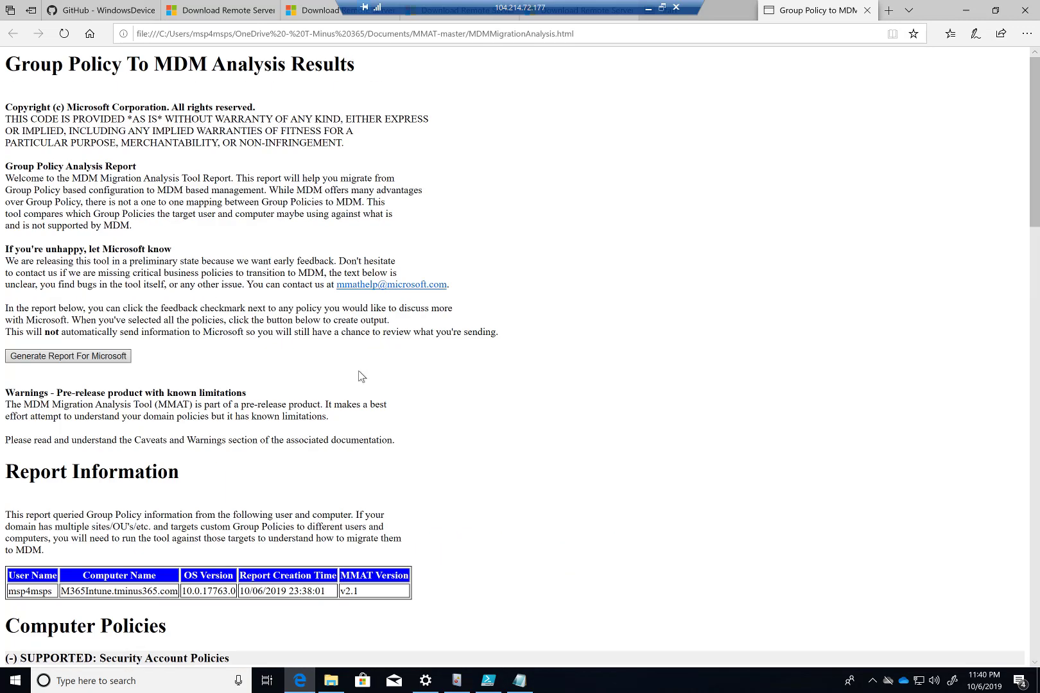